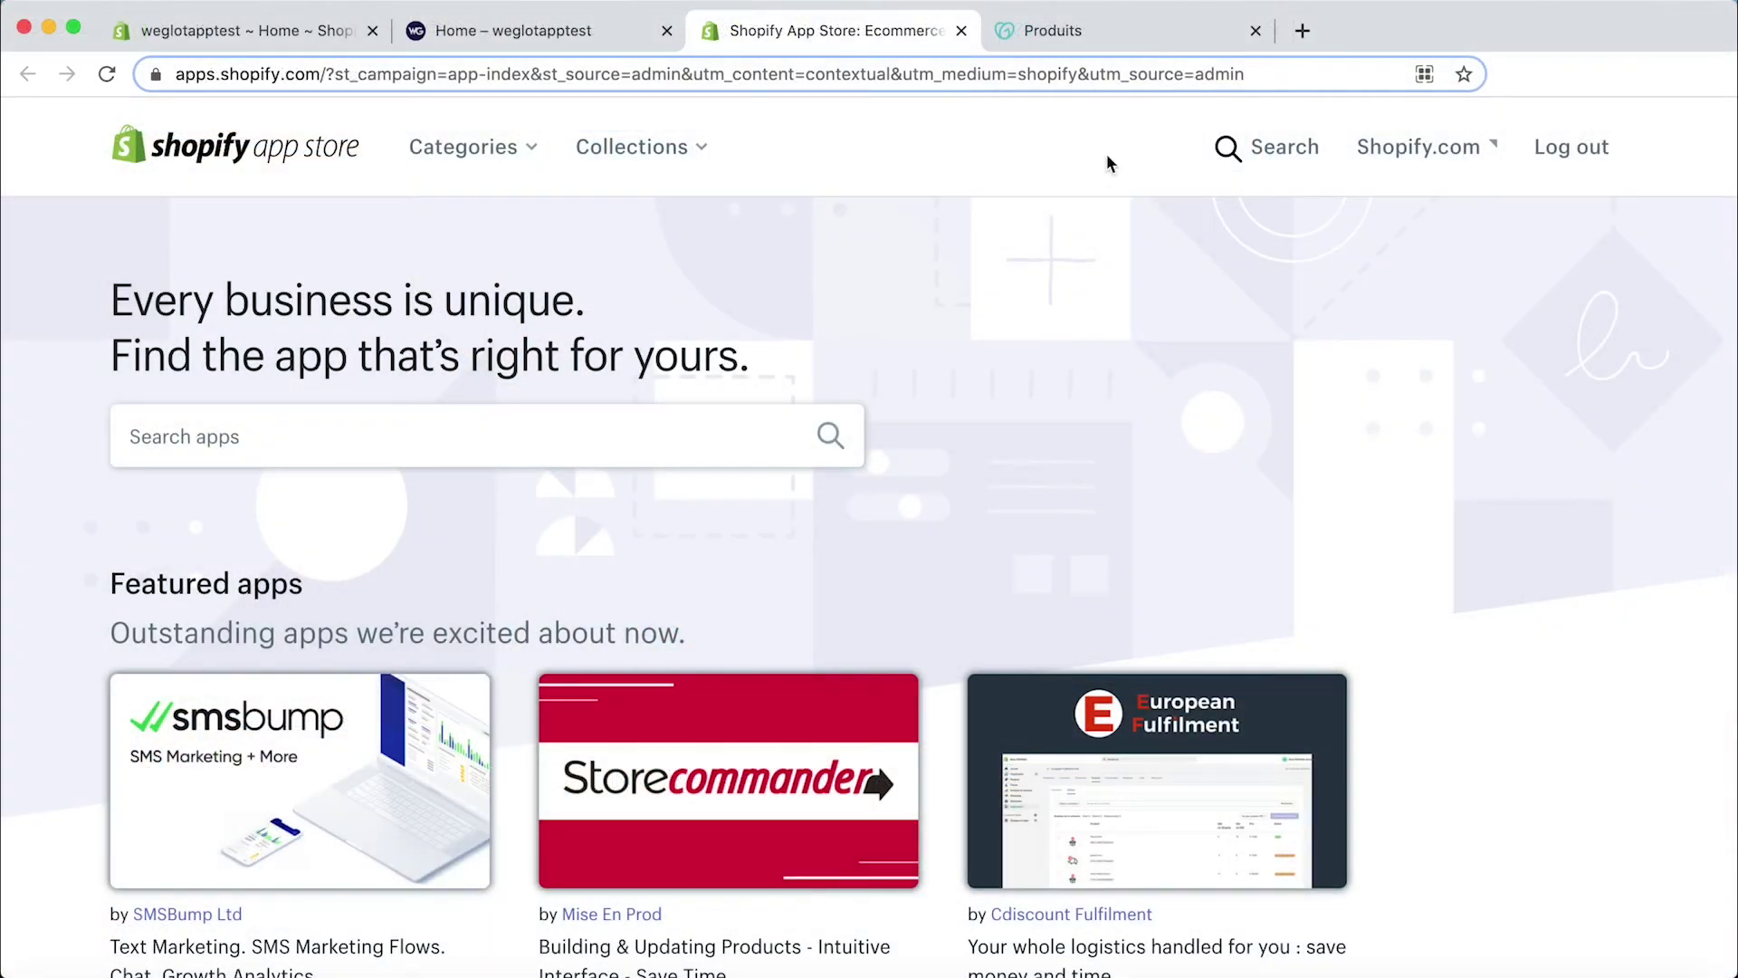
# Step: Search the App Store for 'weglot' and install the Translate Your Store - Weglot app
pyautogui.click(1237, 148)
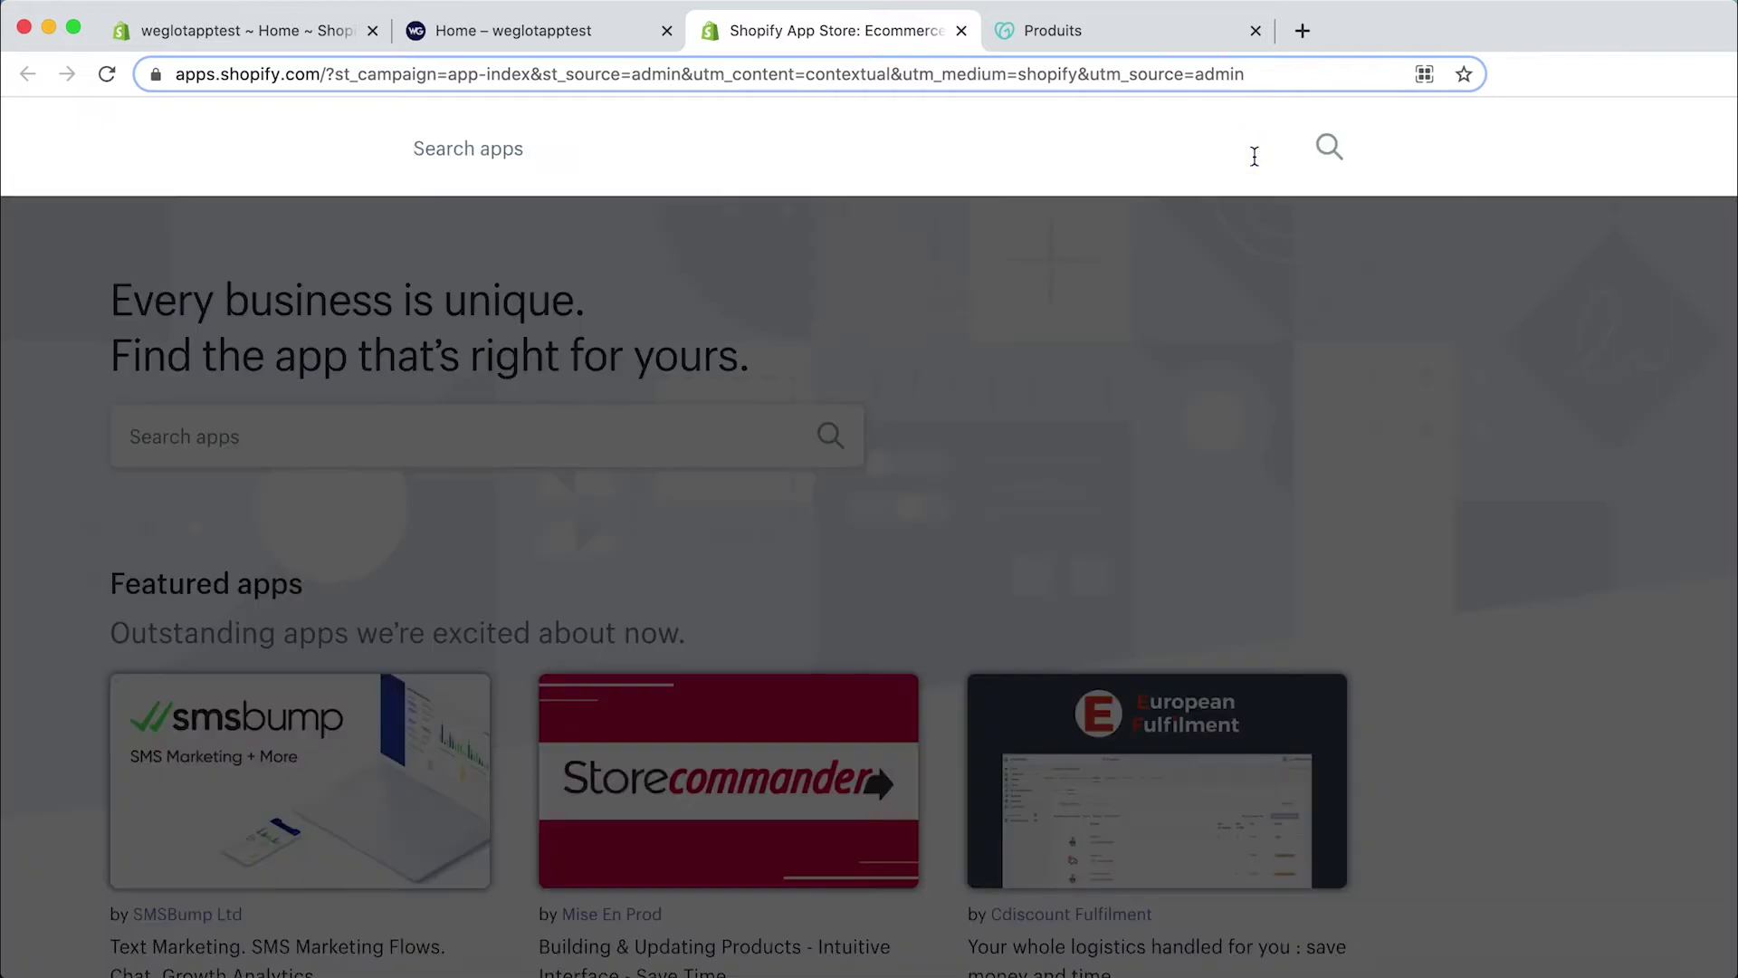
pyautogui.write('weglot')
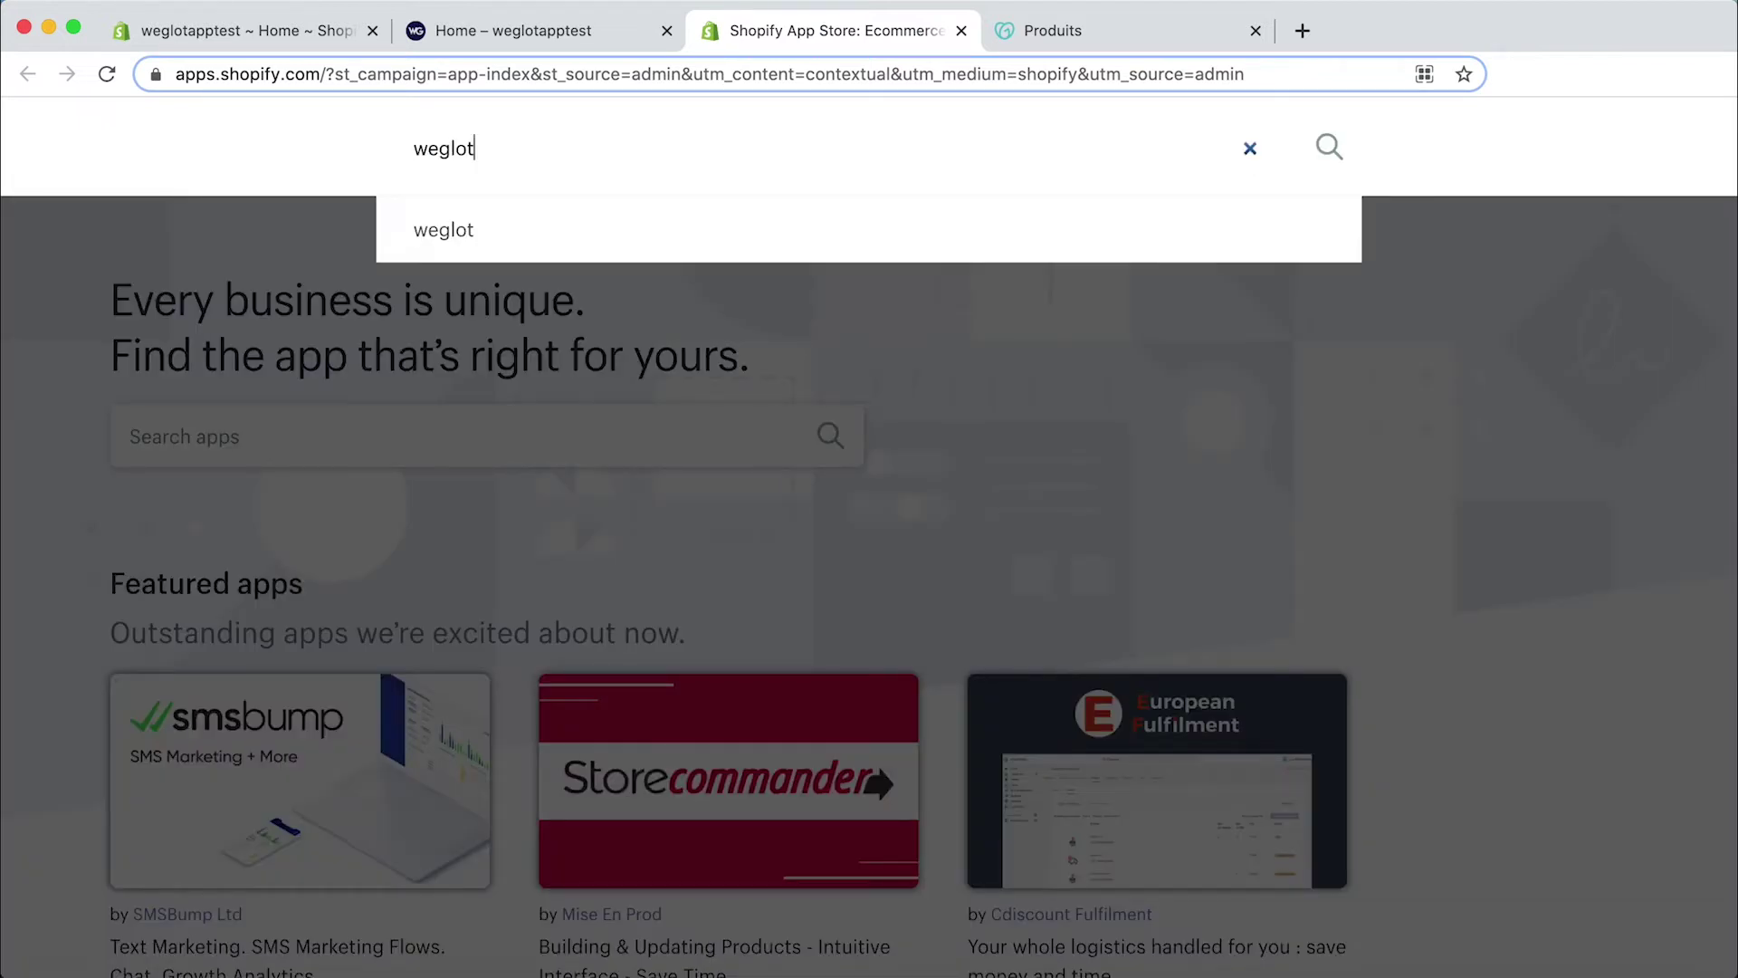
pyautogui.press('Return')
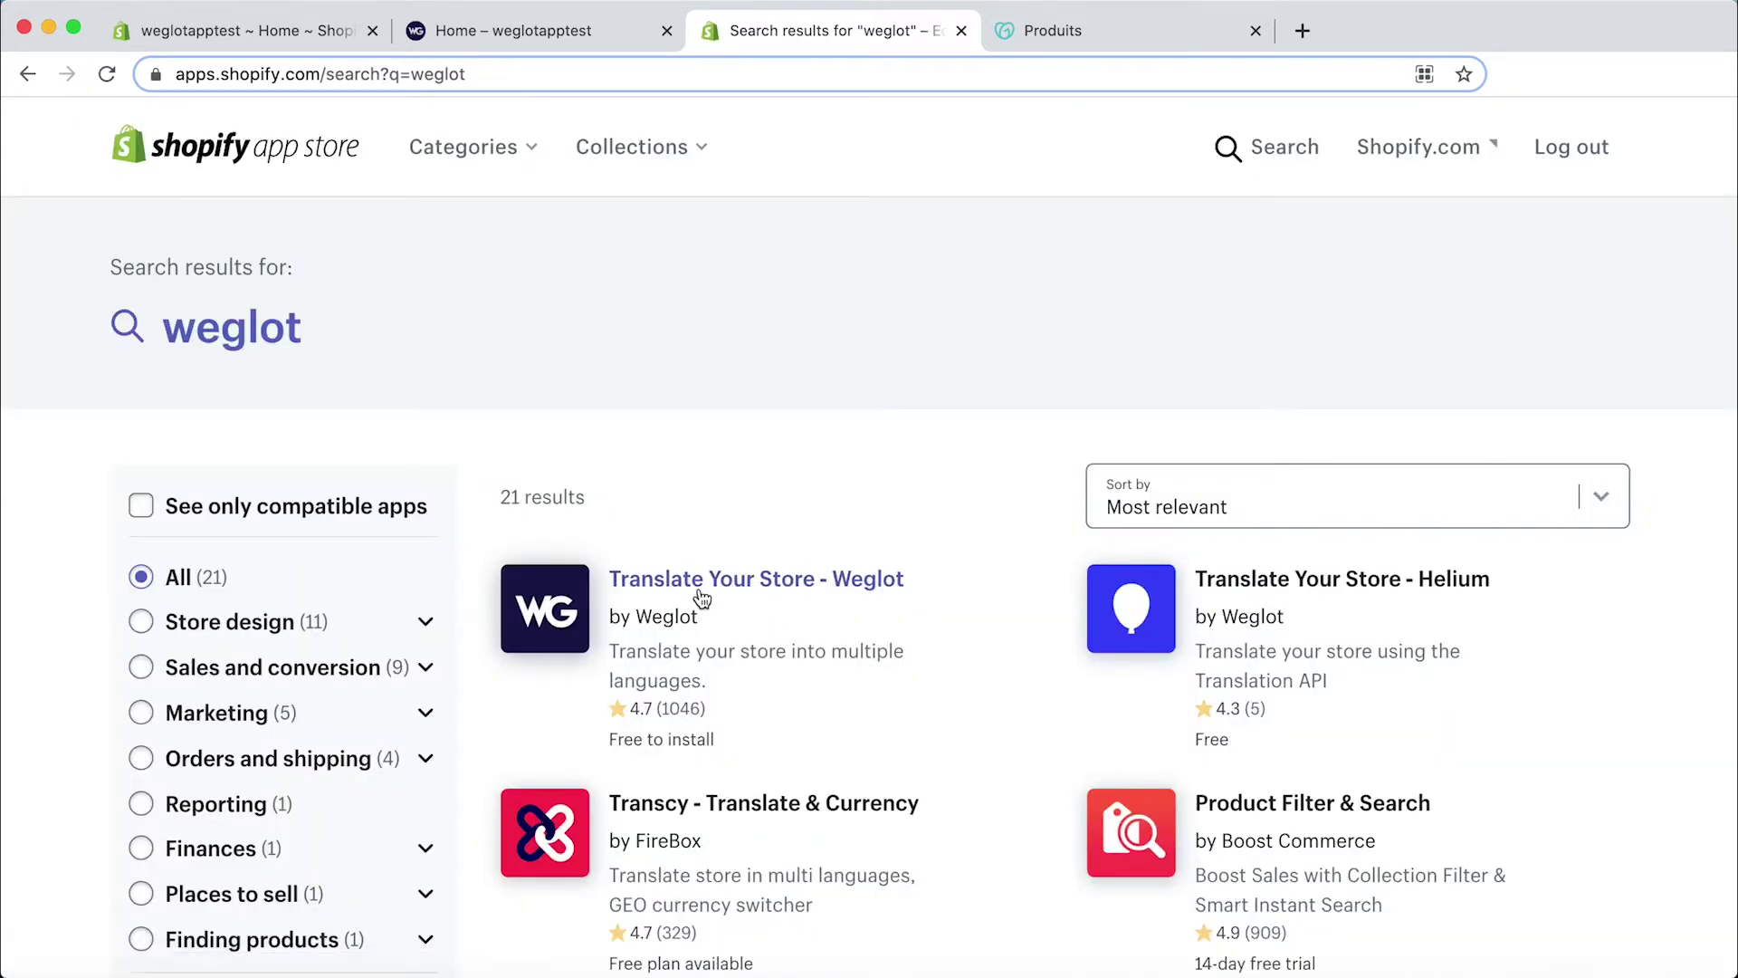
pyautogui.click(688, 581)
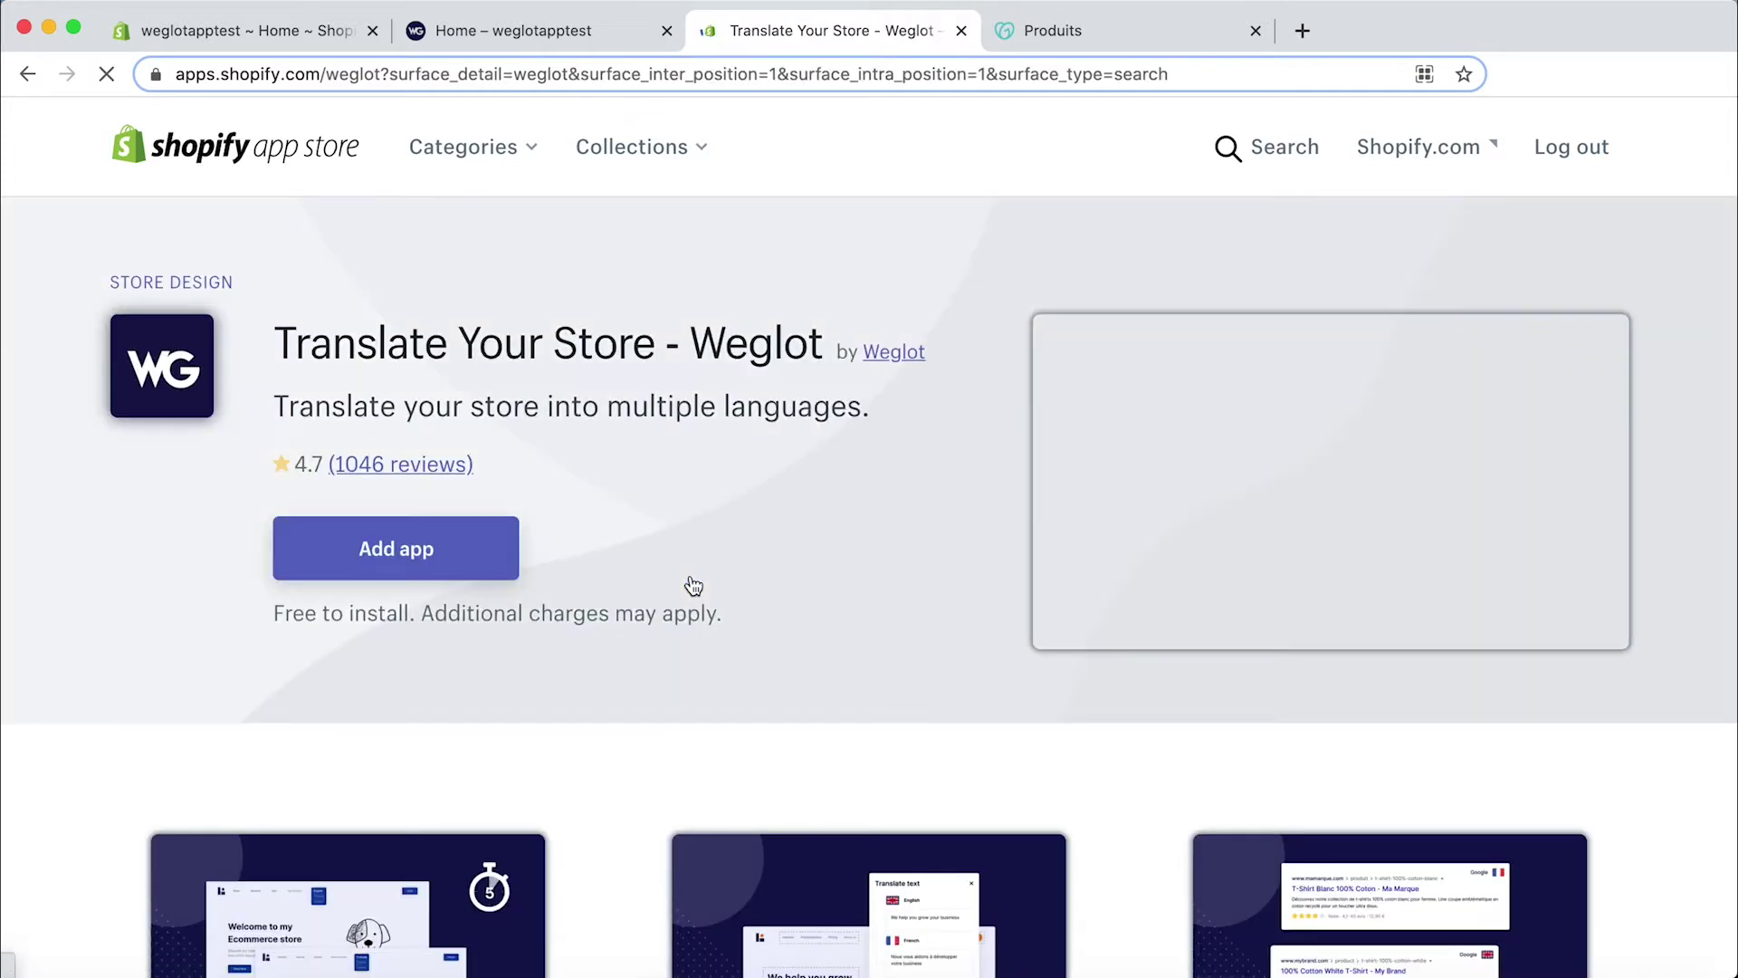
pyautogui.click(409, 551)
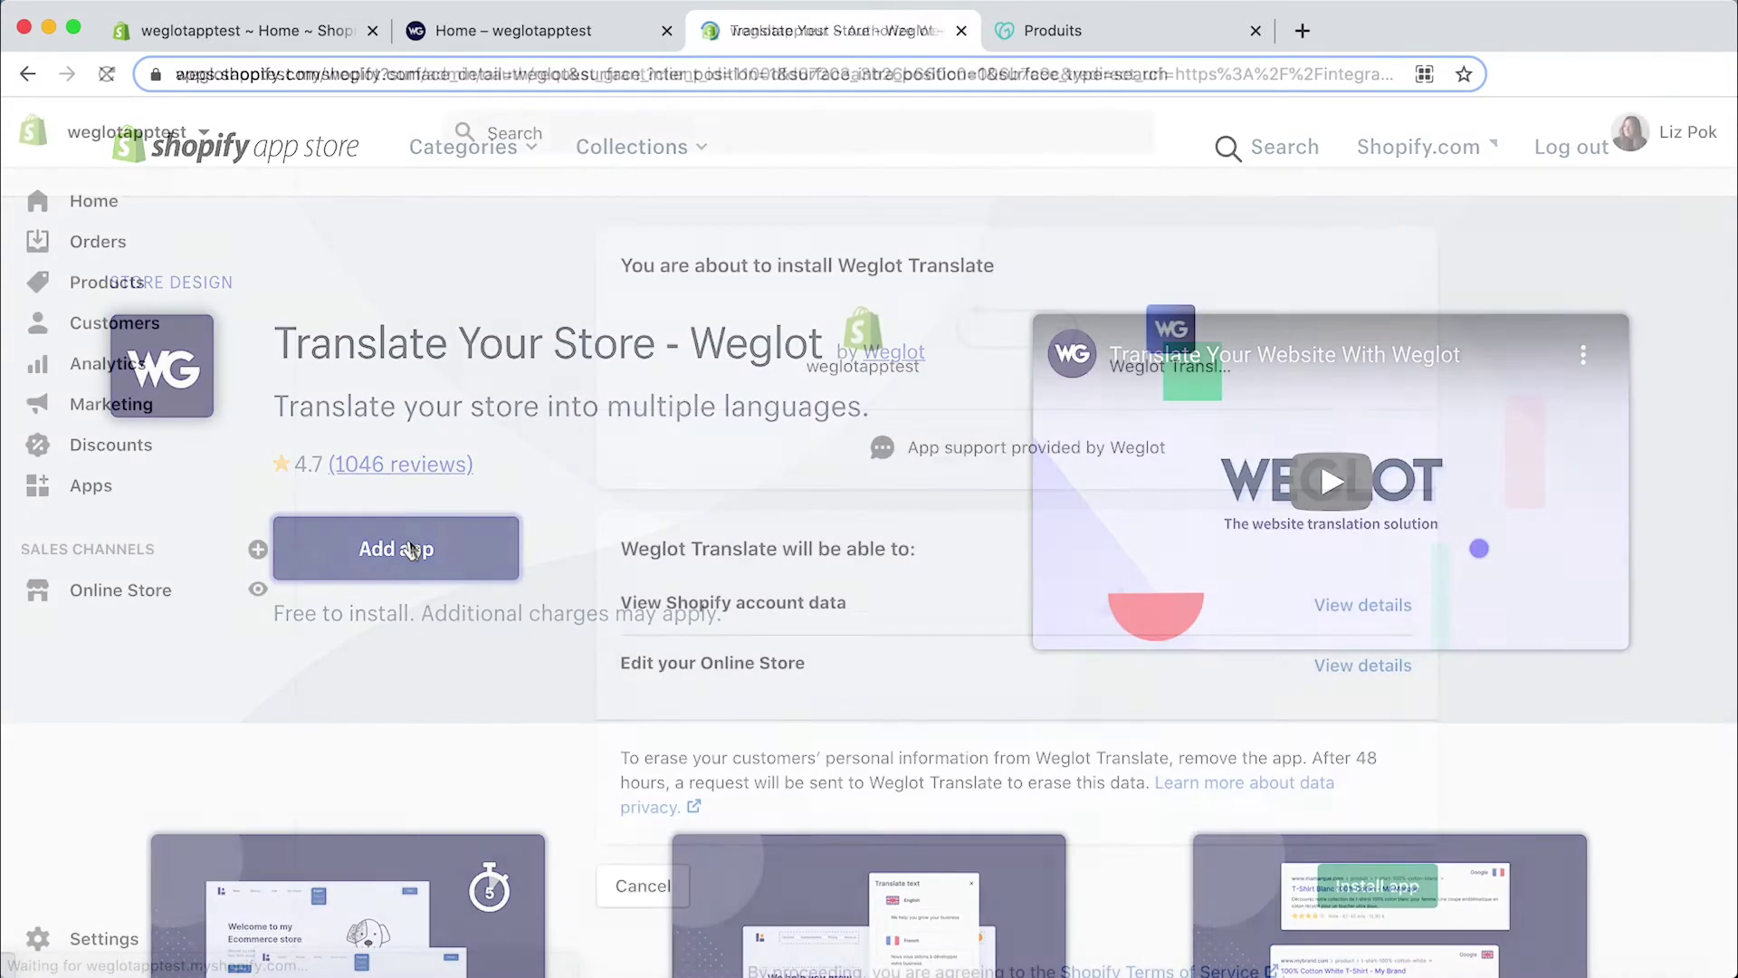
pyautogui.click(1343, 901)
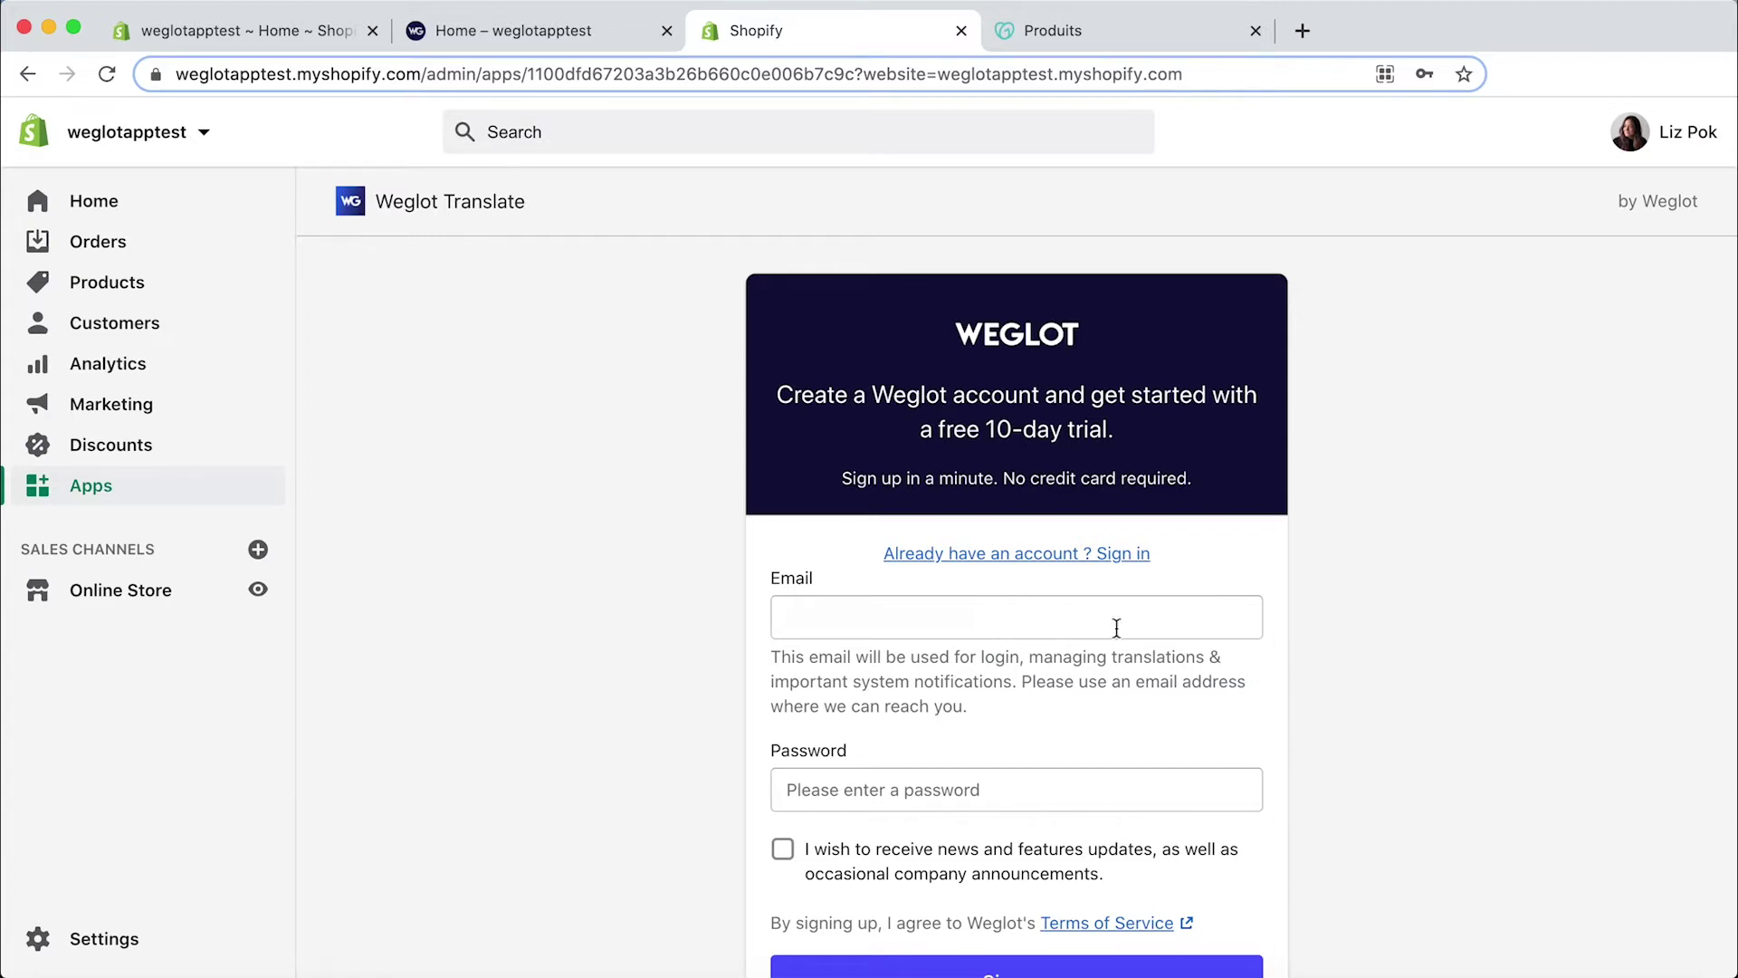
# Step: Sign in with the existing Weglot account and save a new project named weglotapptest
pyautogui.click(996, 555)
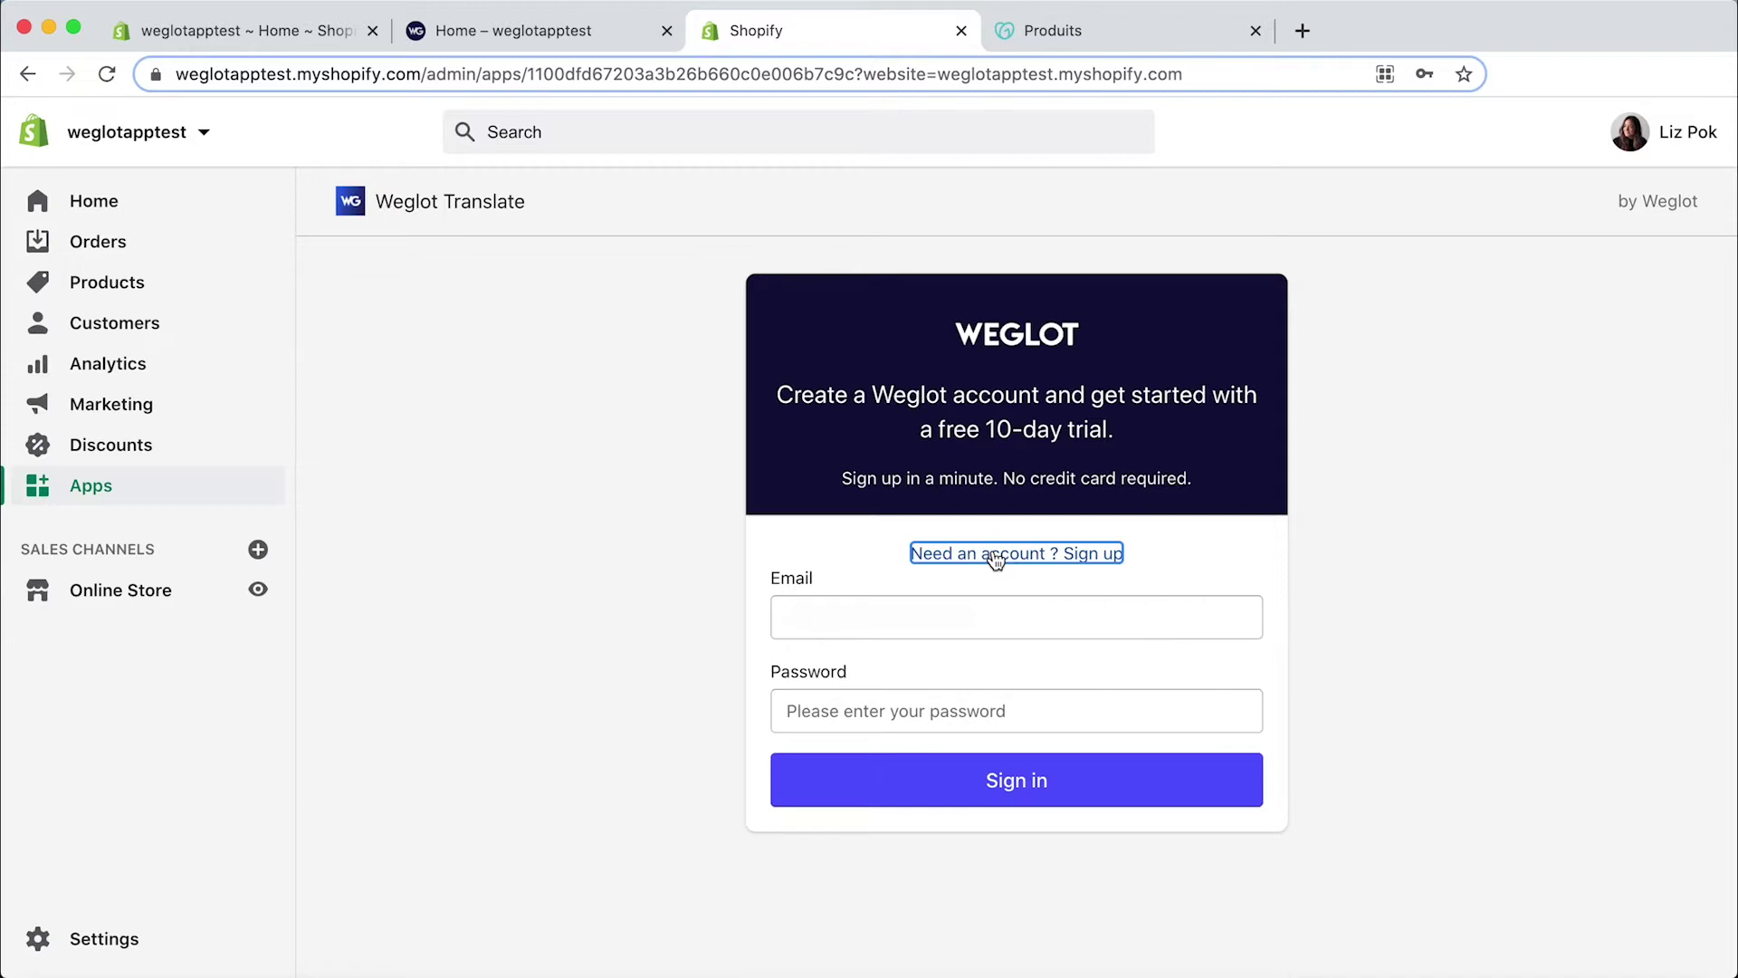
pyautogui.click(947, 609)
pyautogui.click(778, 613)
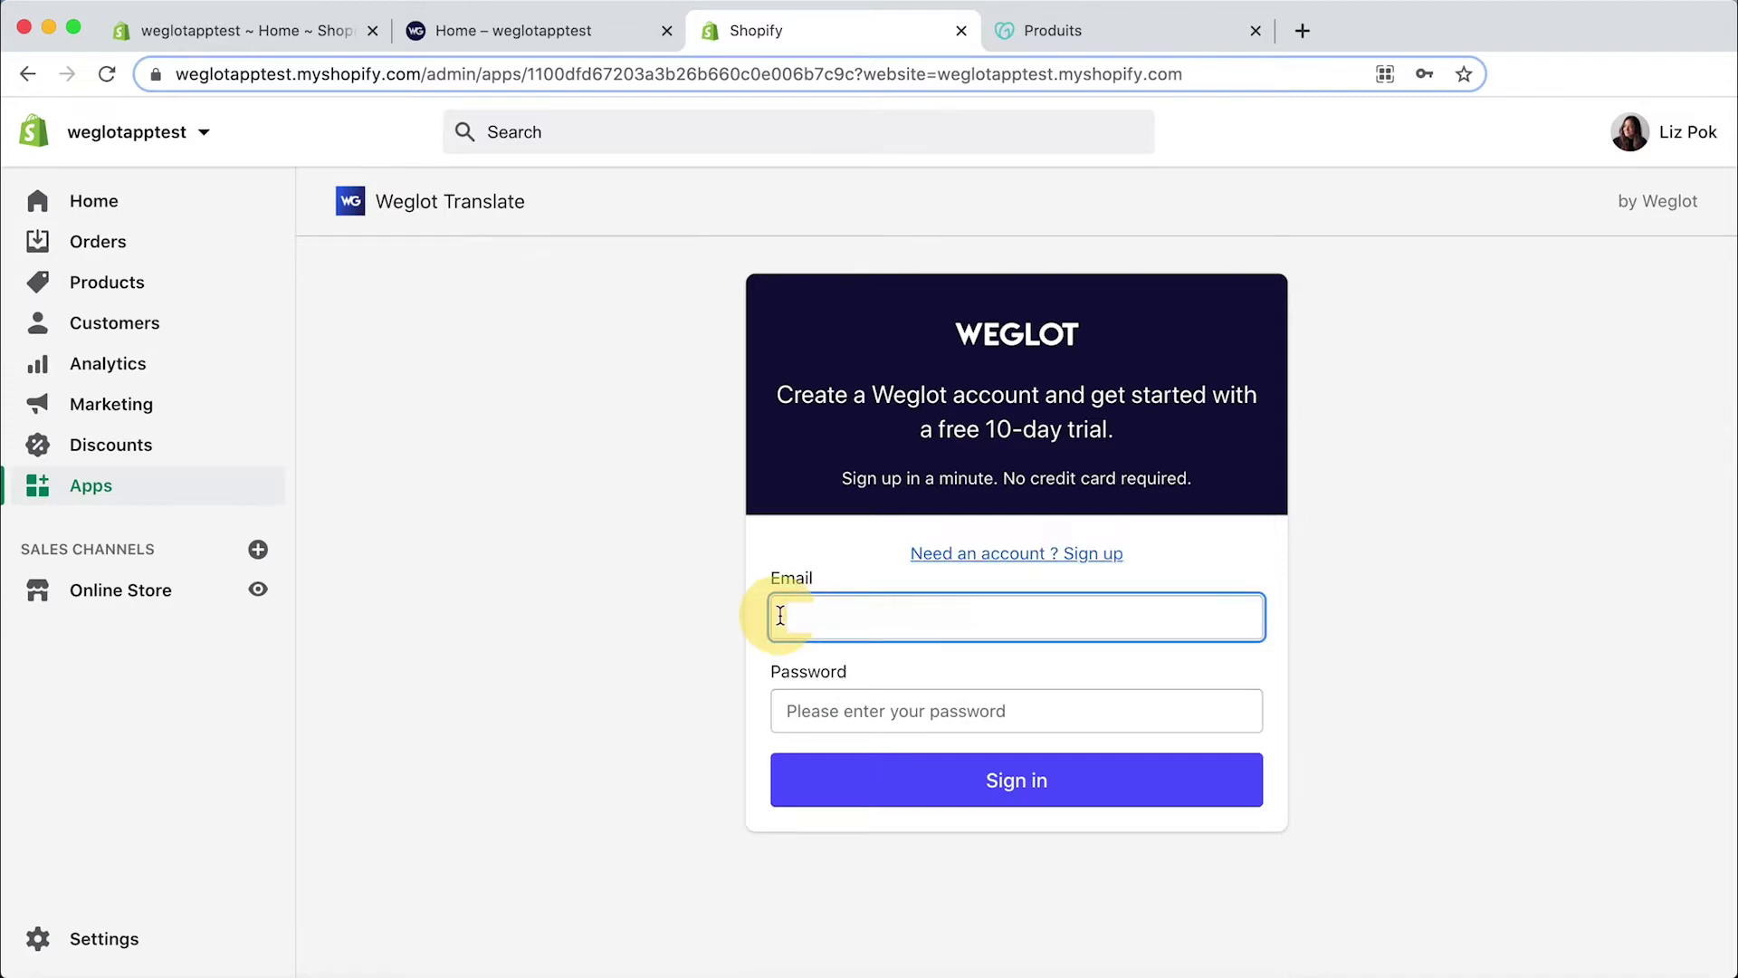
pyautogui.click(1211, 784)
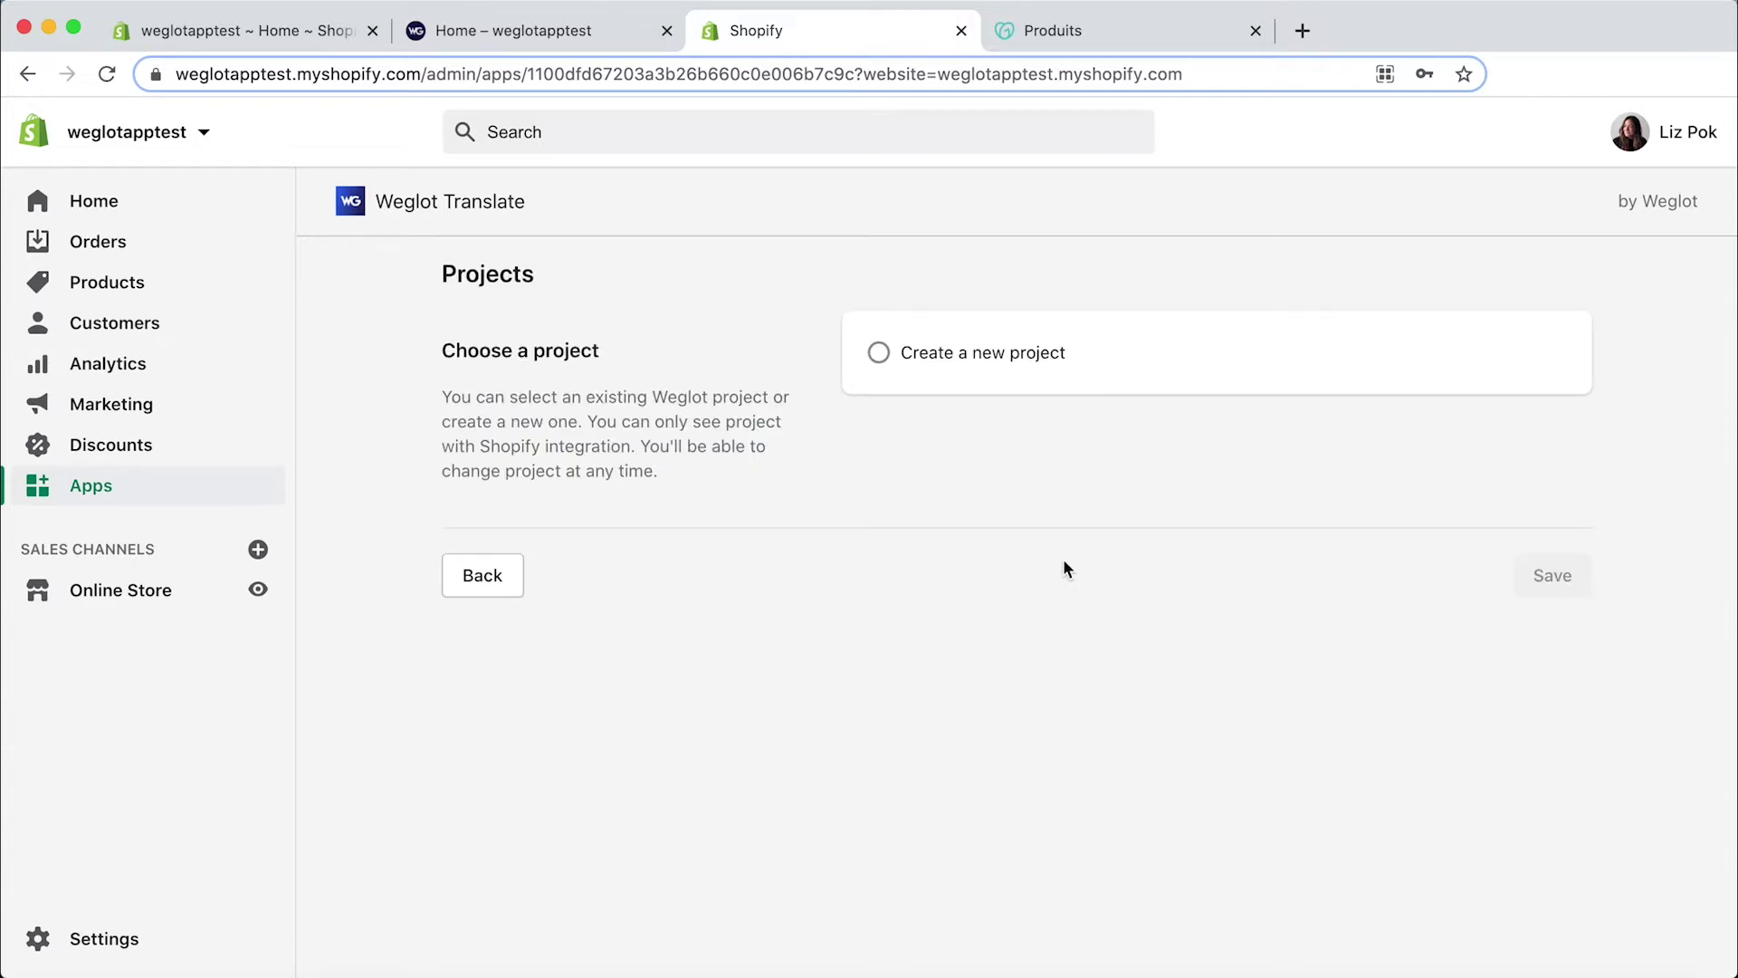
pyautogui.click(1023, 355)
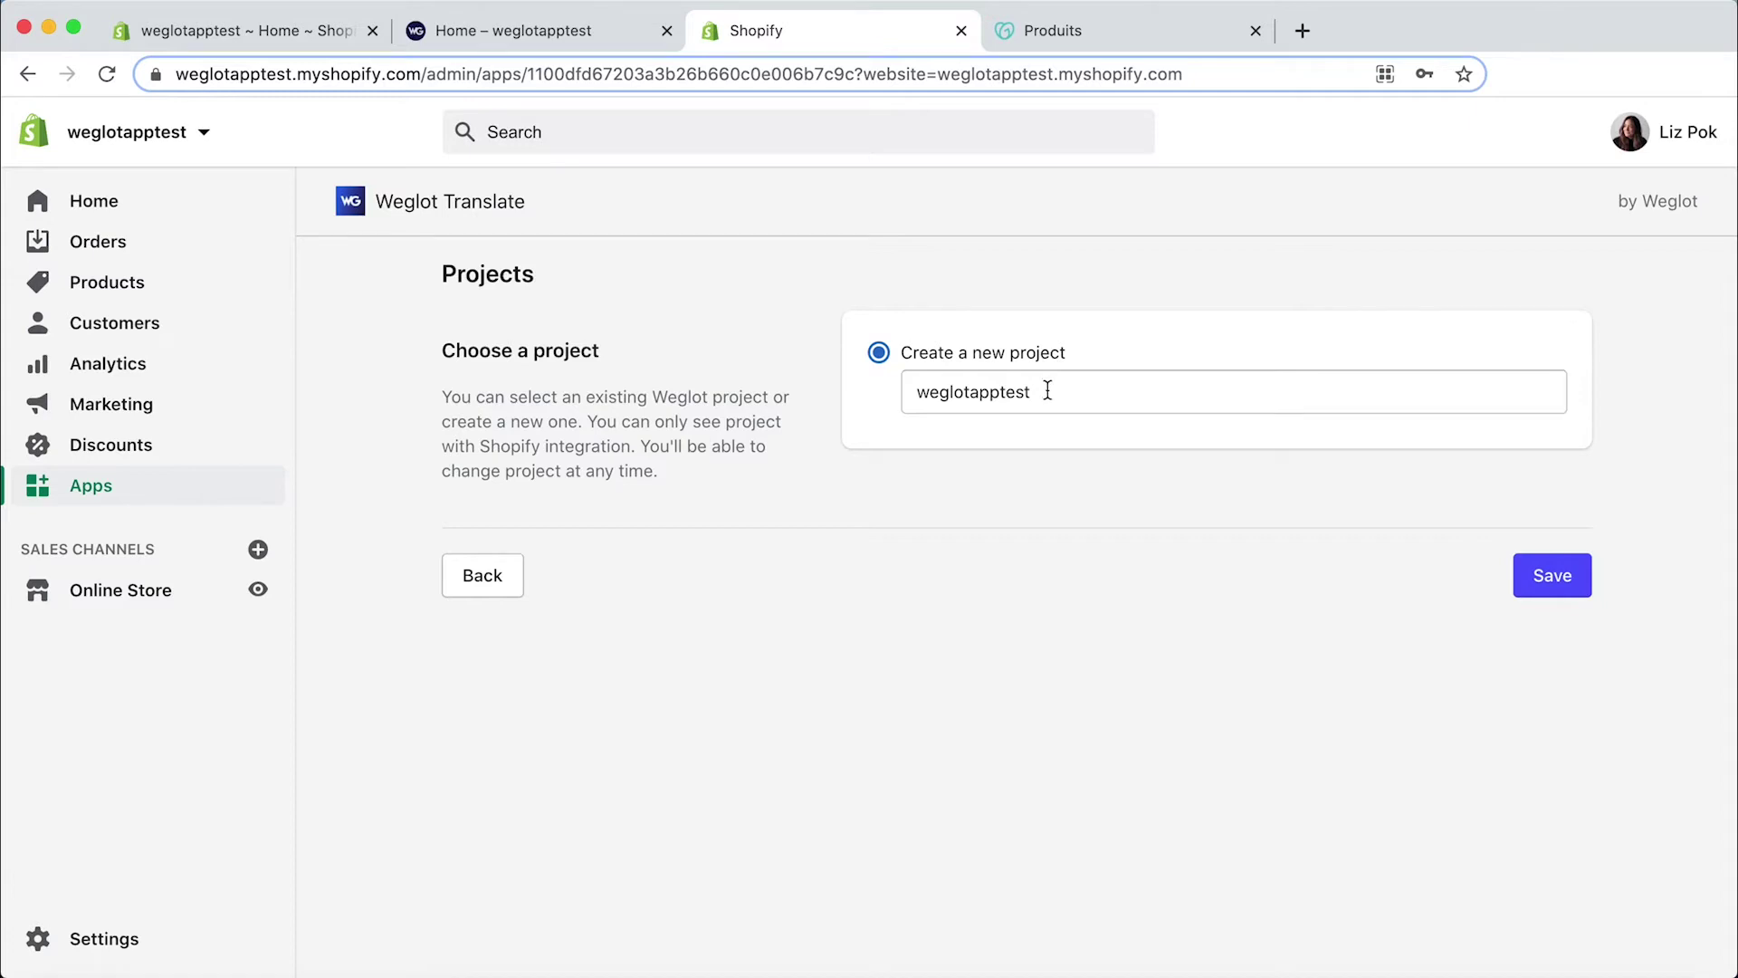
pyautogui.click(1539, 577)
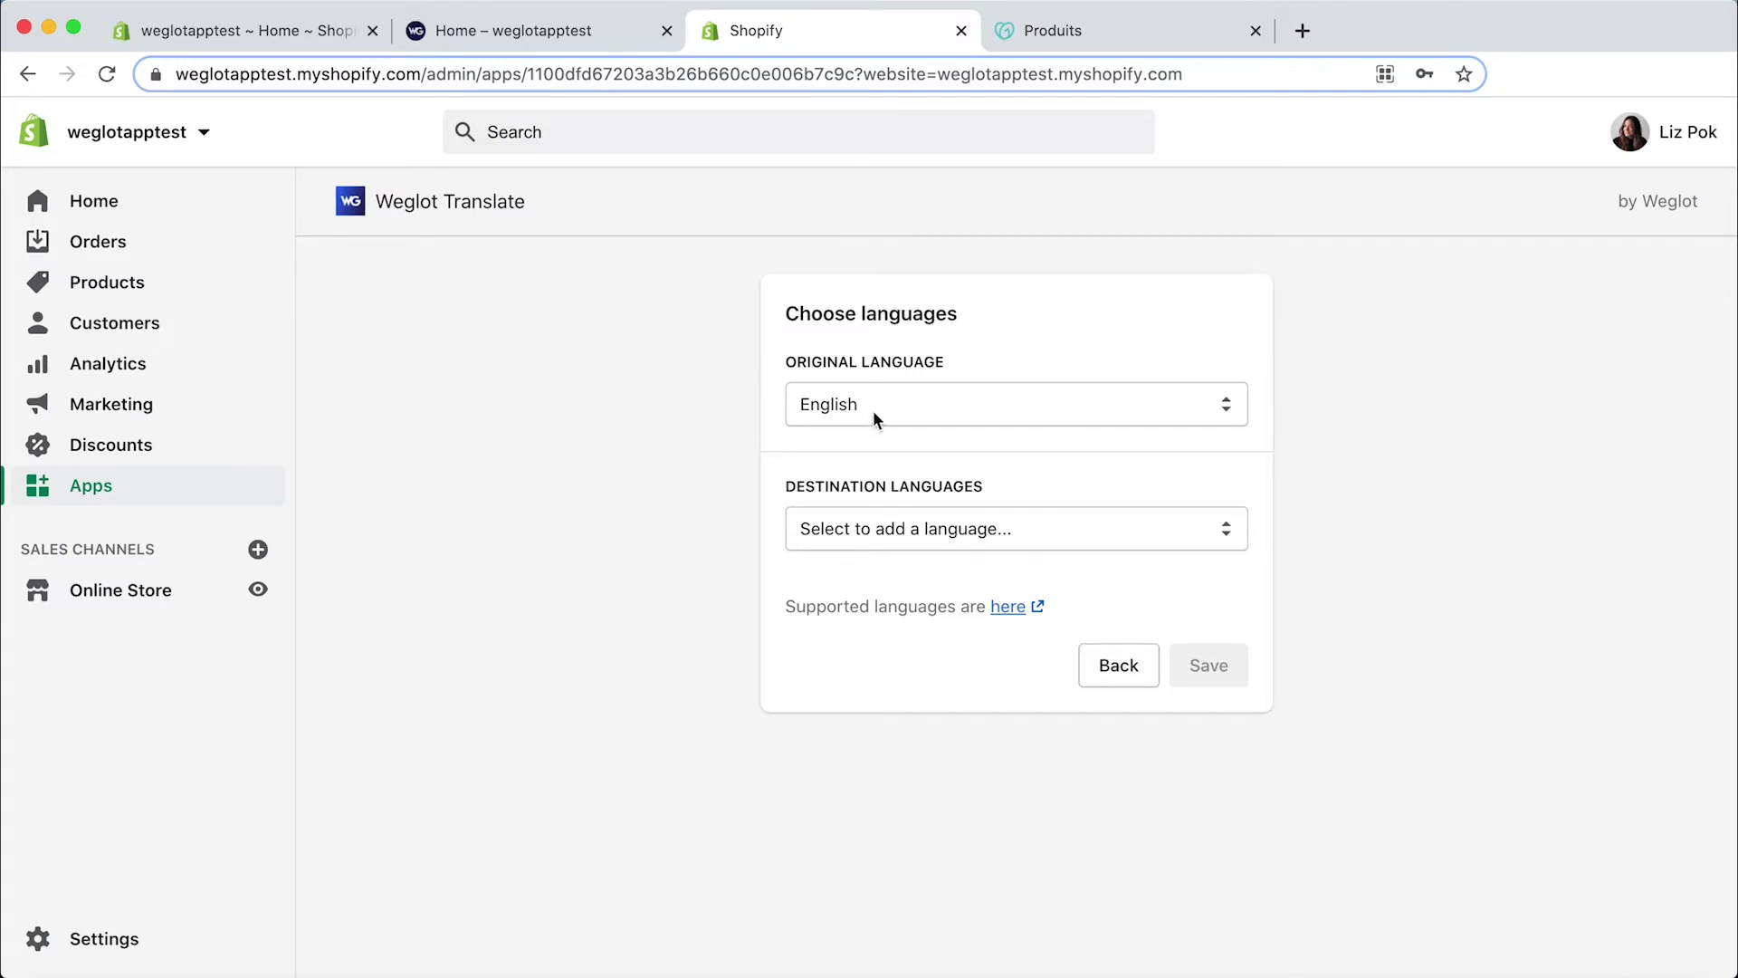
# Step: Add French as the destination language for English and save the languages
pyautogui.click(975, 533)
pyautogui.press('f')
pyautogui.press('r')
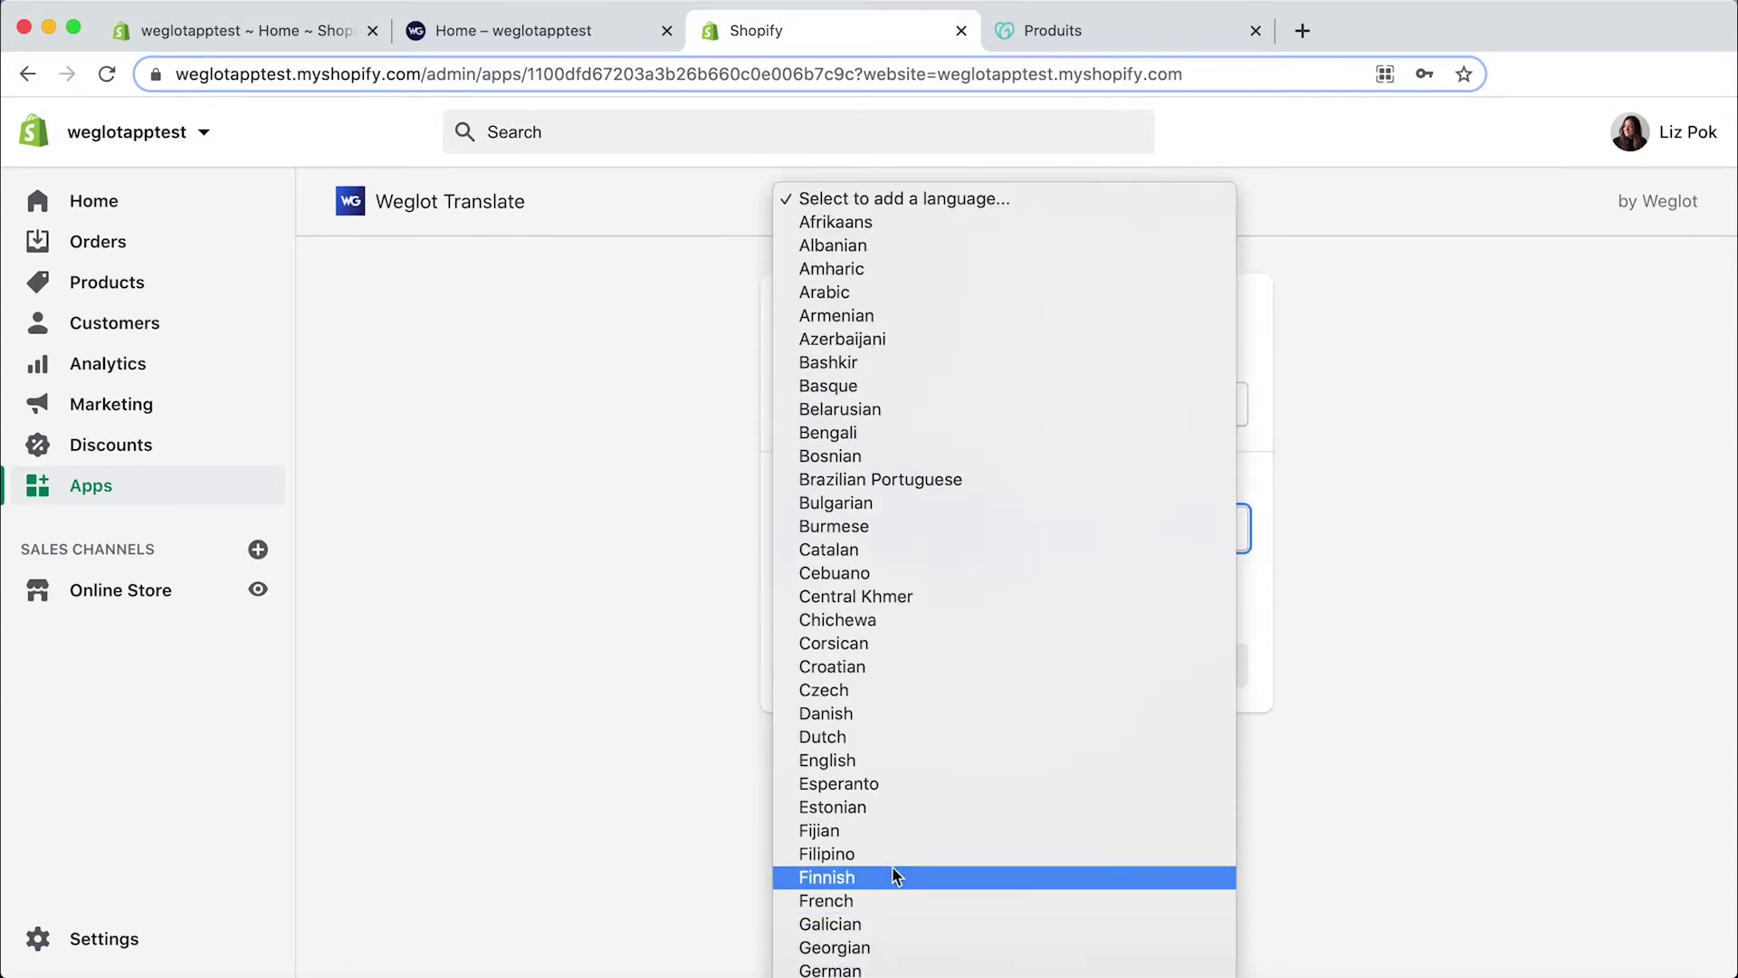
pyautogui.click(889, 896)
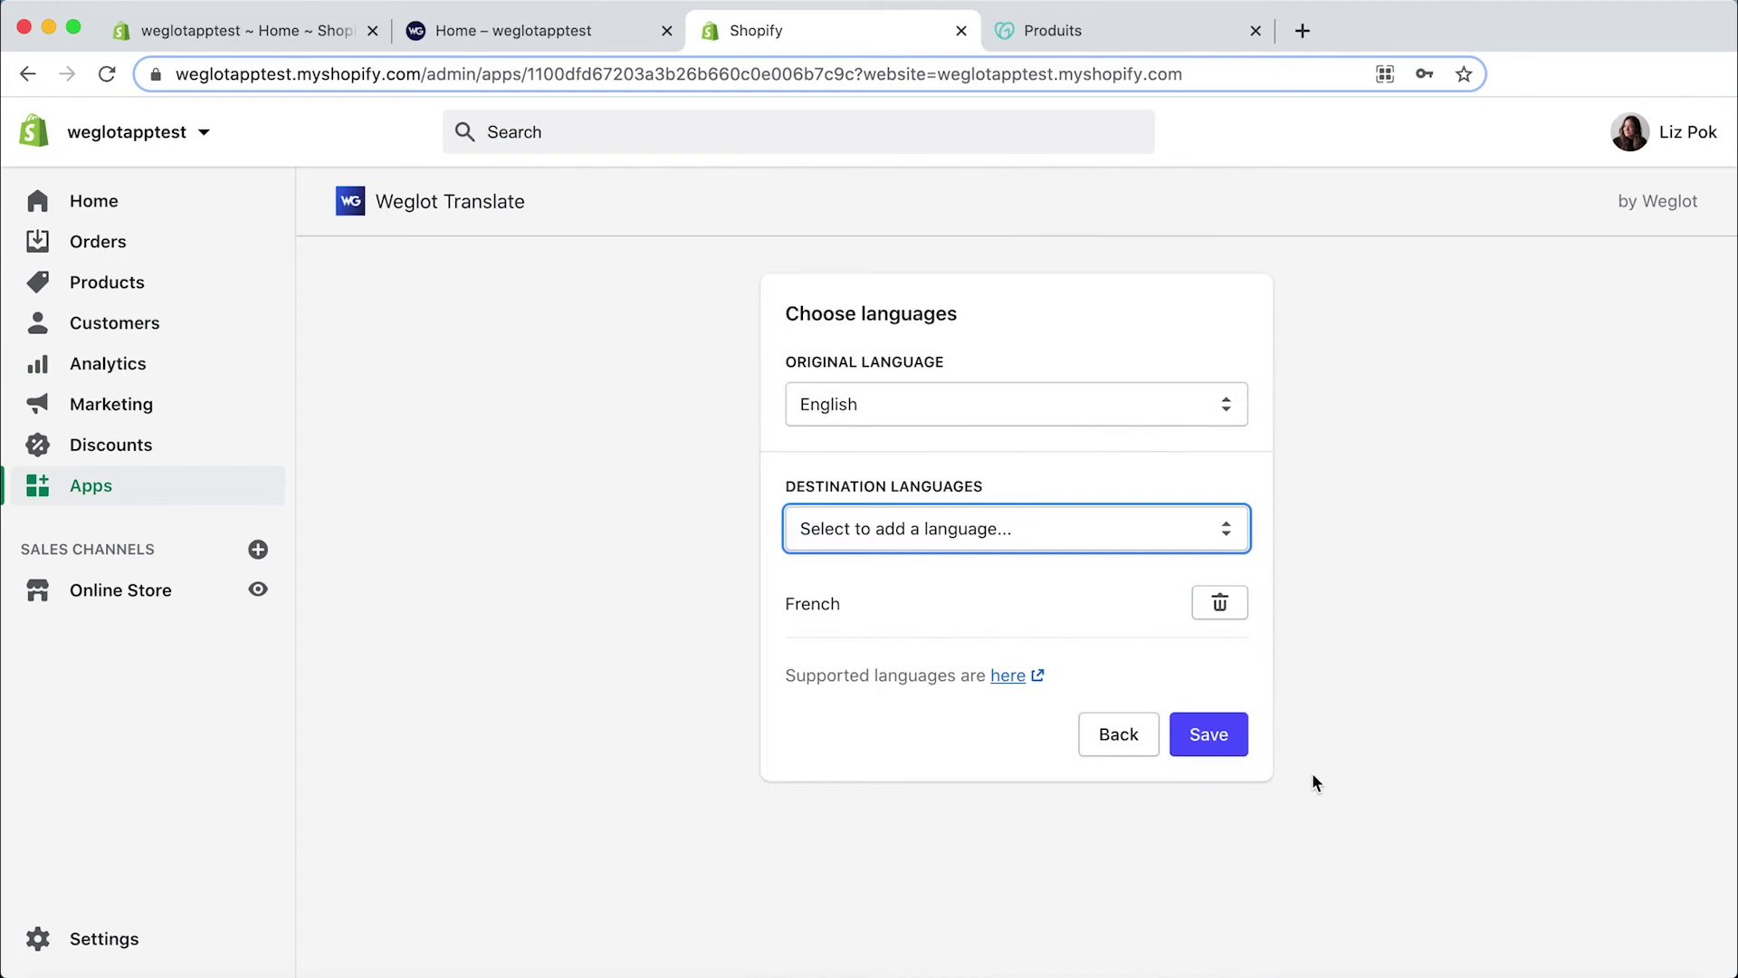
pyautogui.click(1203, 735)
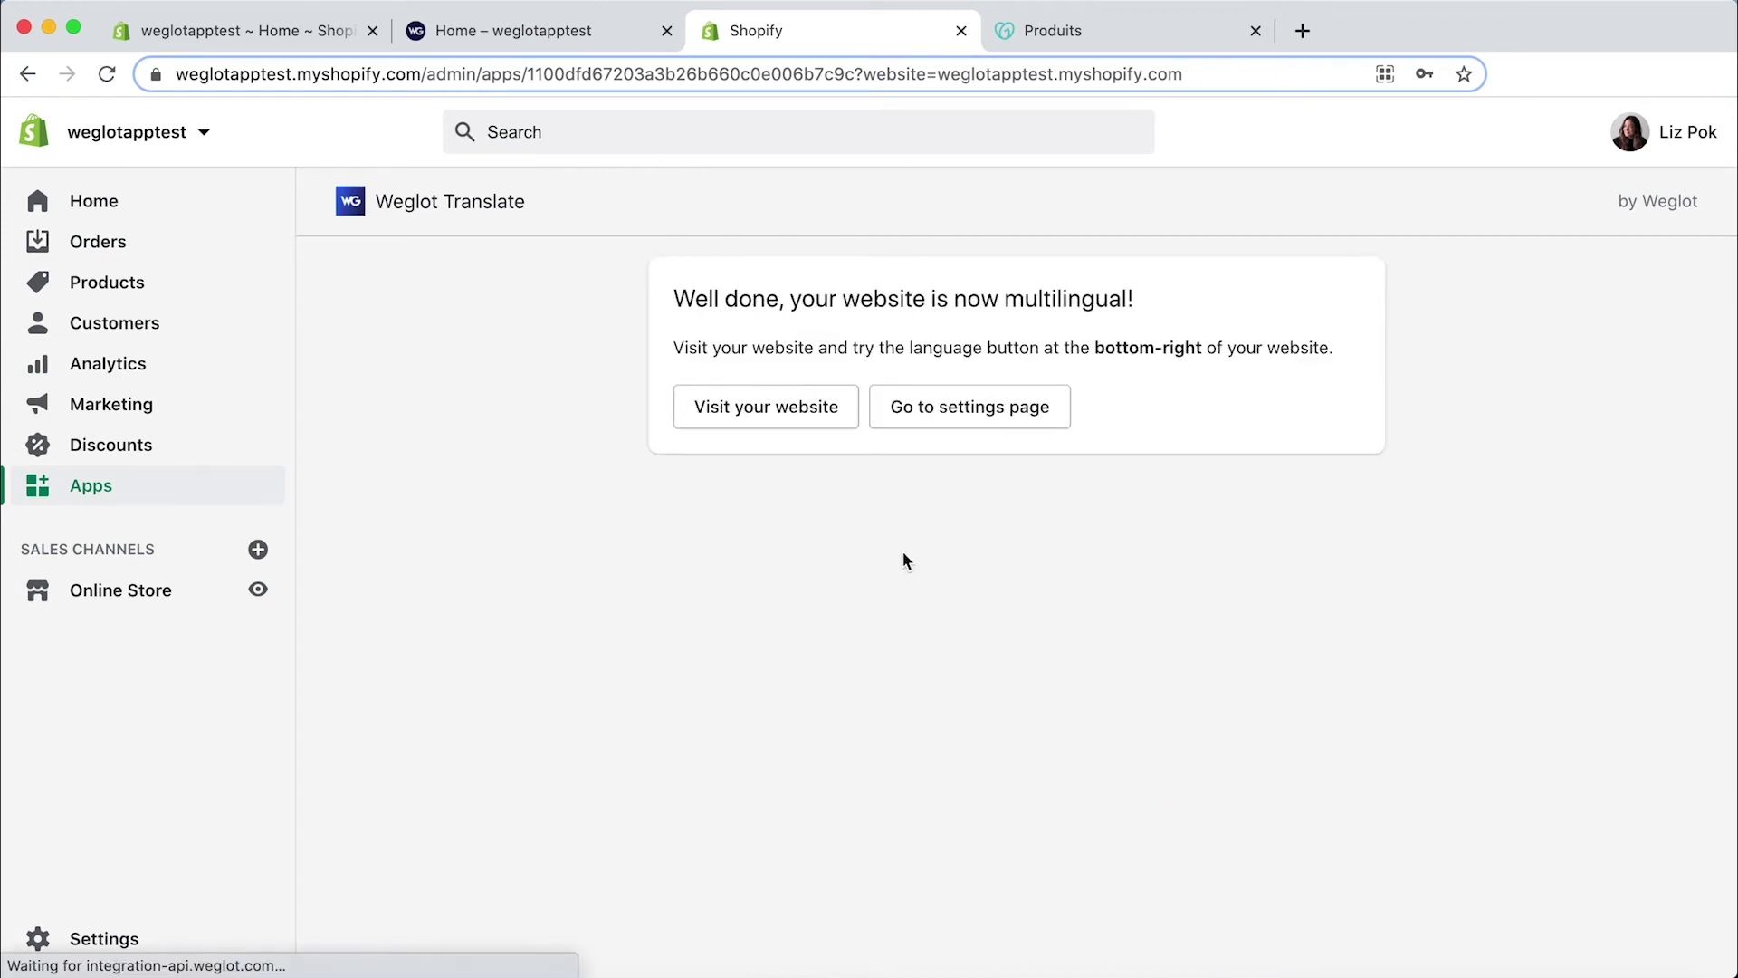
# Step: Open the live storefront, switch it to Français, and scroll through the translated page
pyautogui.click(777, 424)
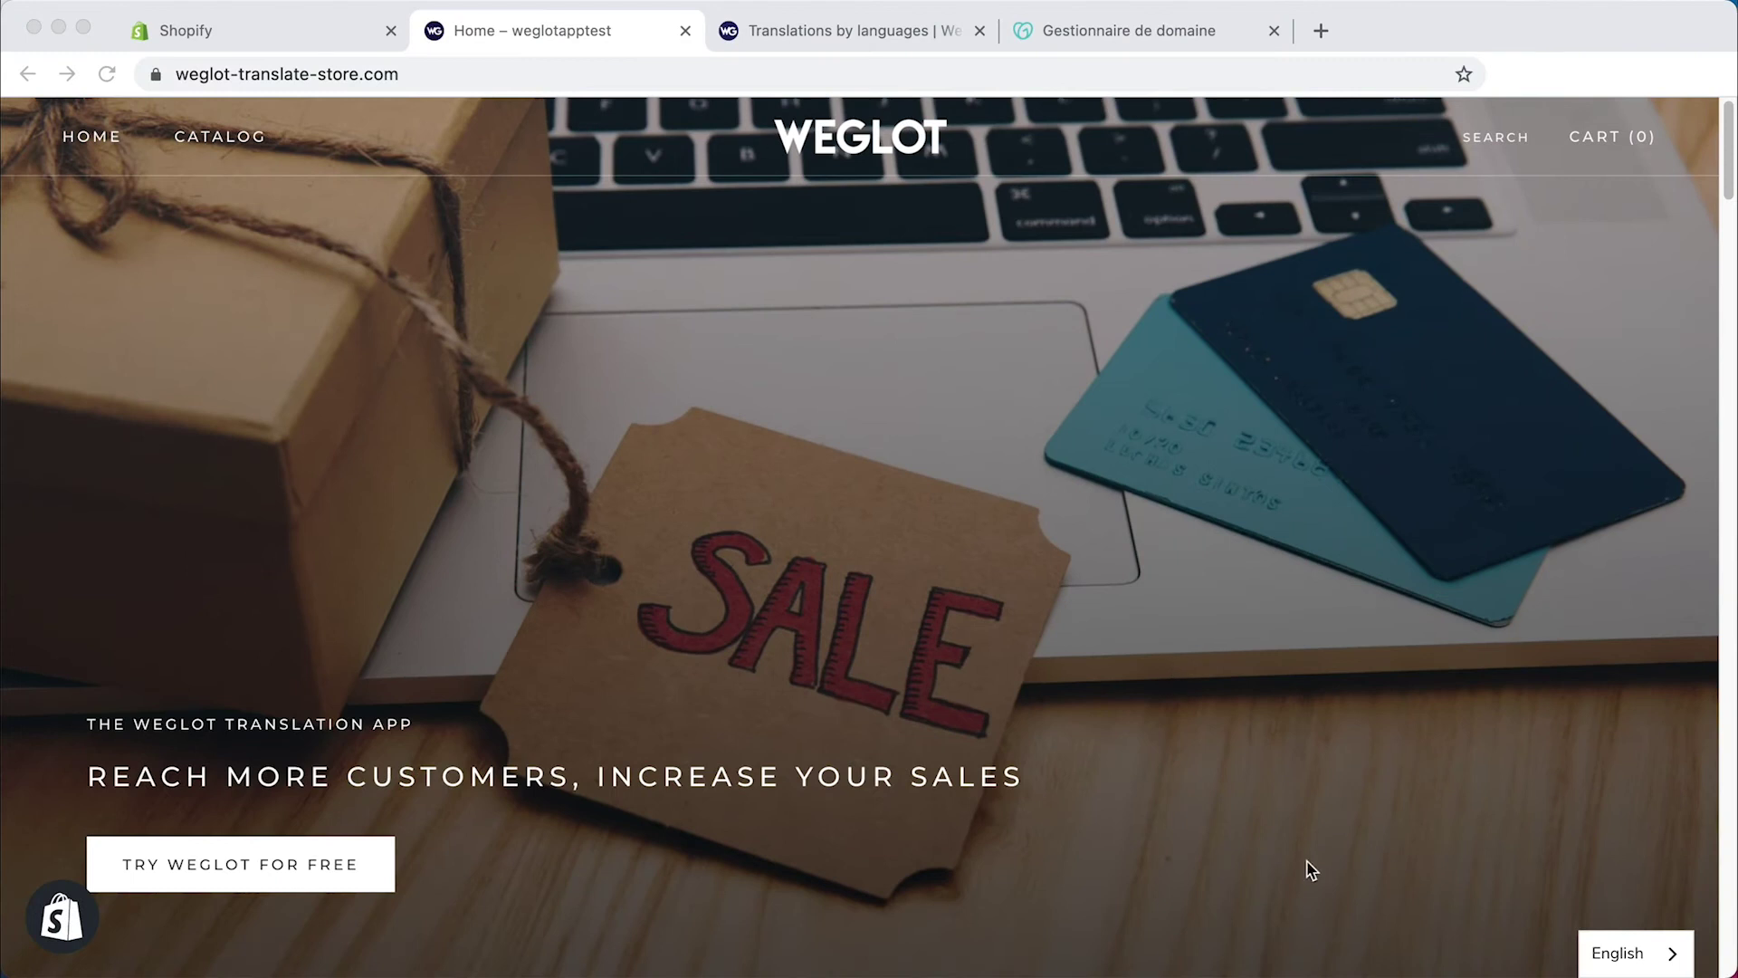
pyautogui.click(1616, 953)
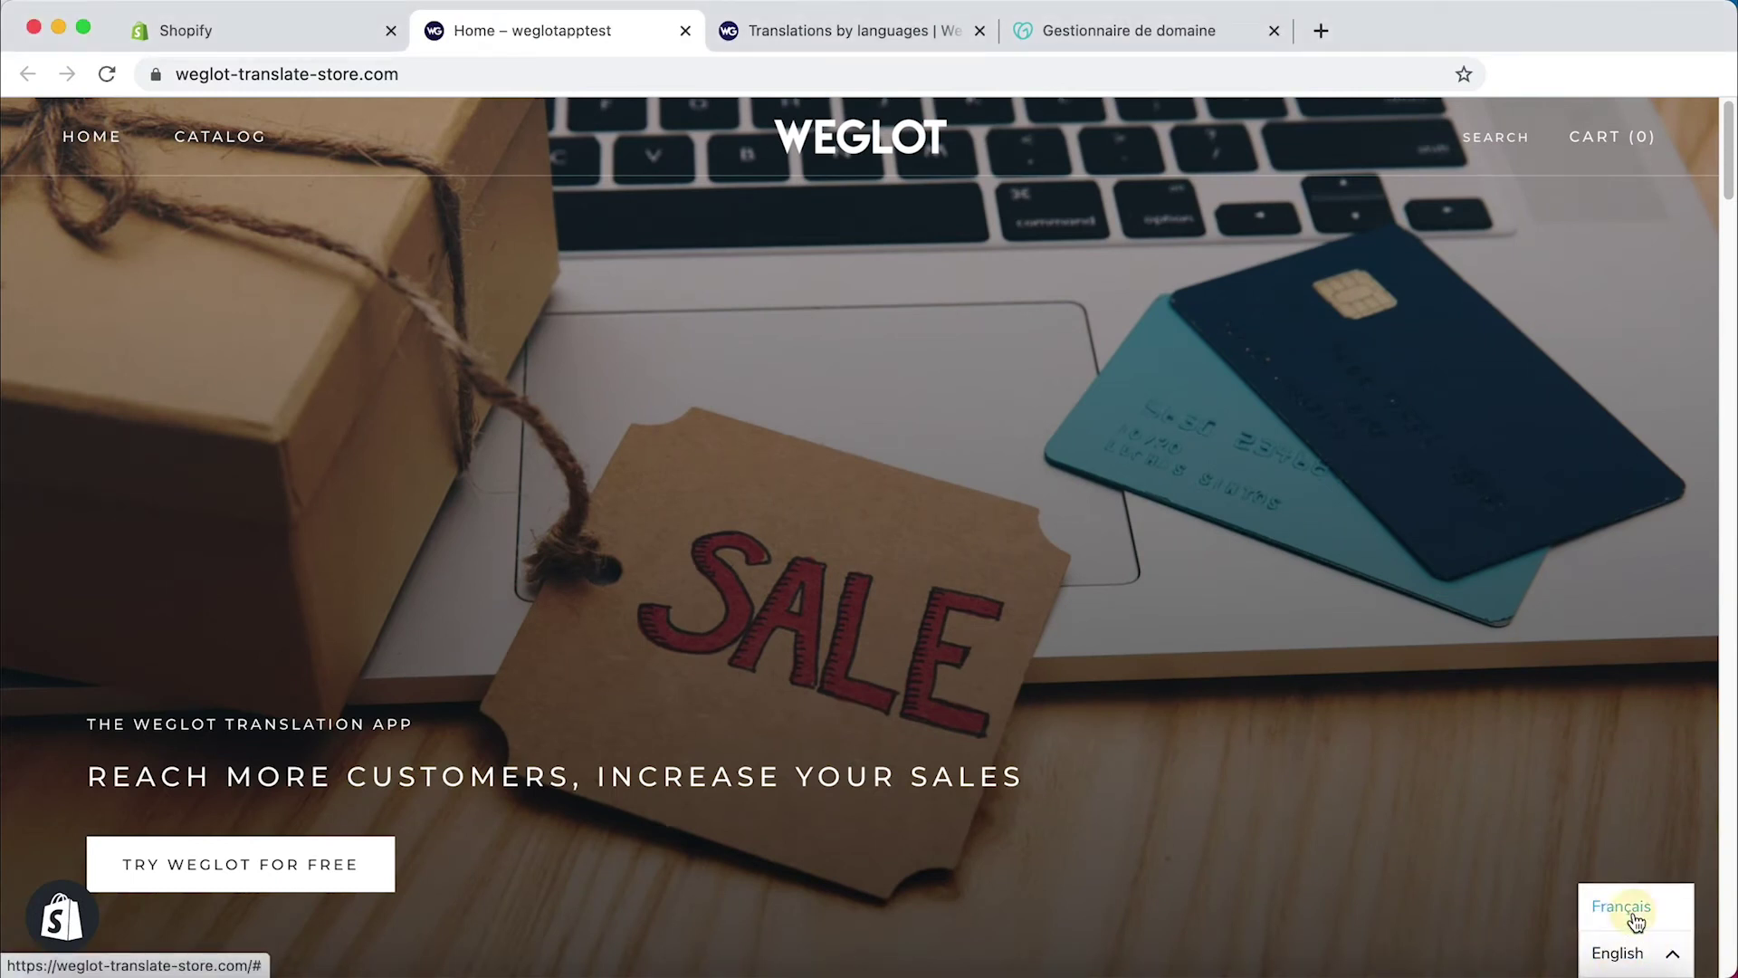
pyautogui.click(1625, 909)
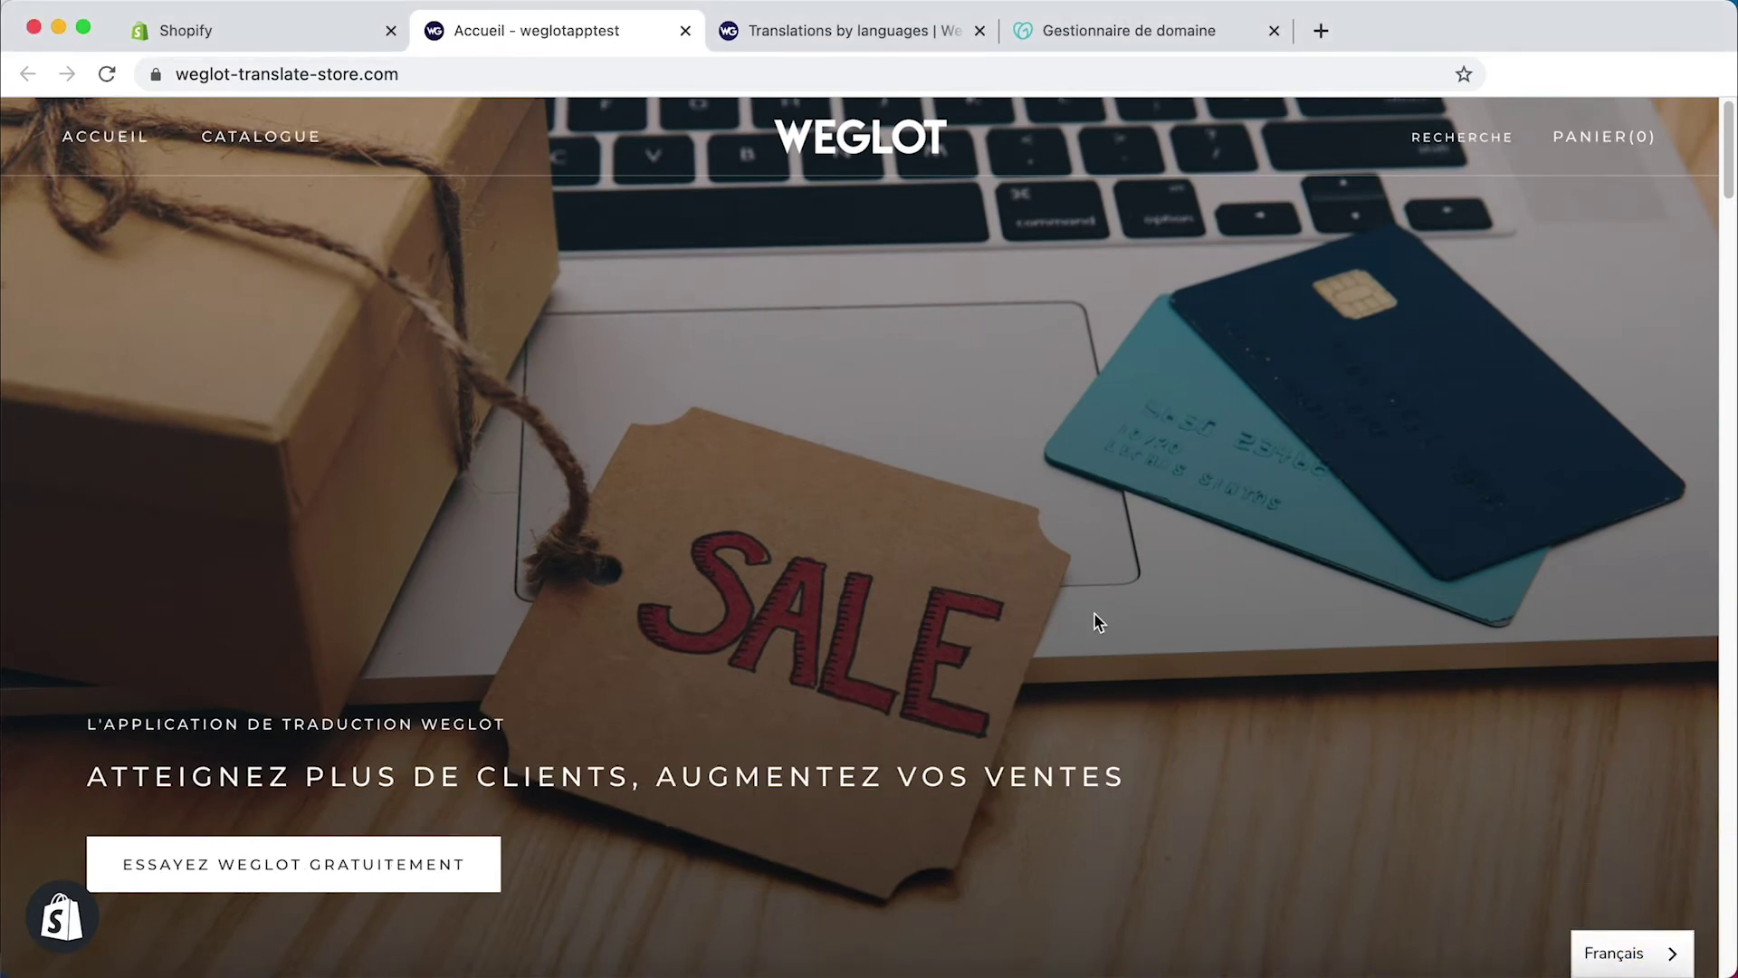
pyautogui.scroll(-10, 1097, 614)
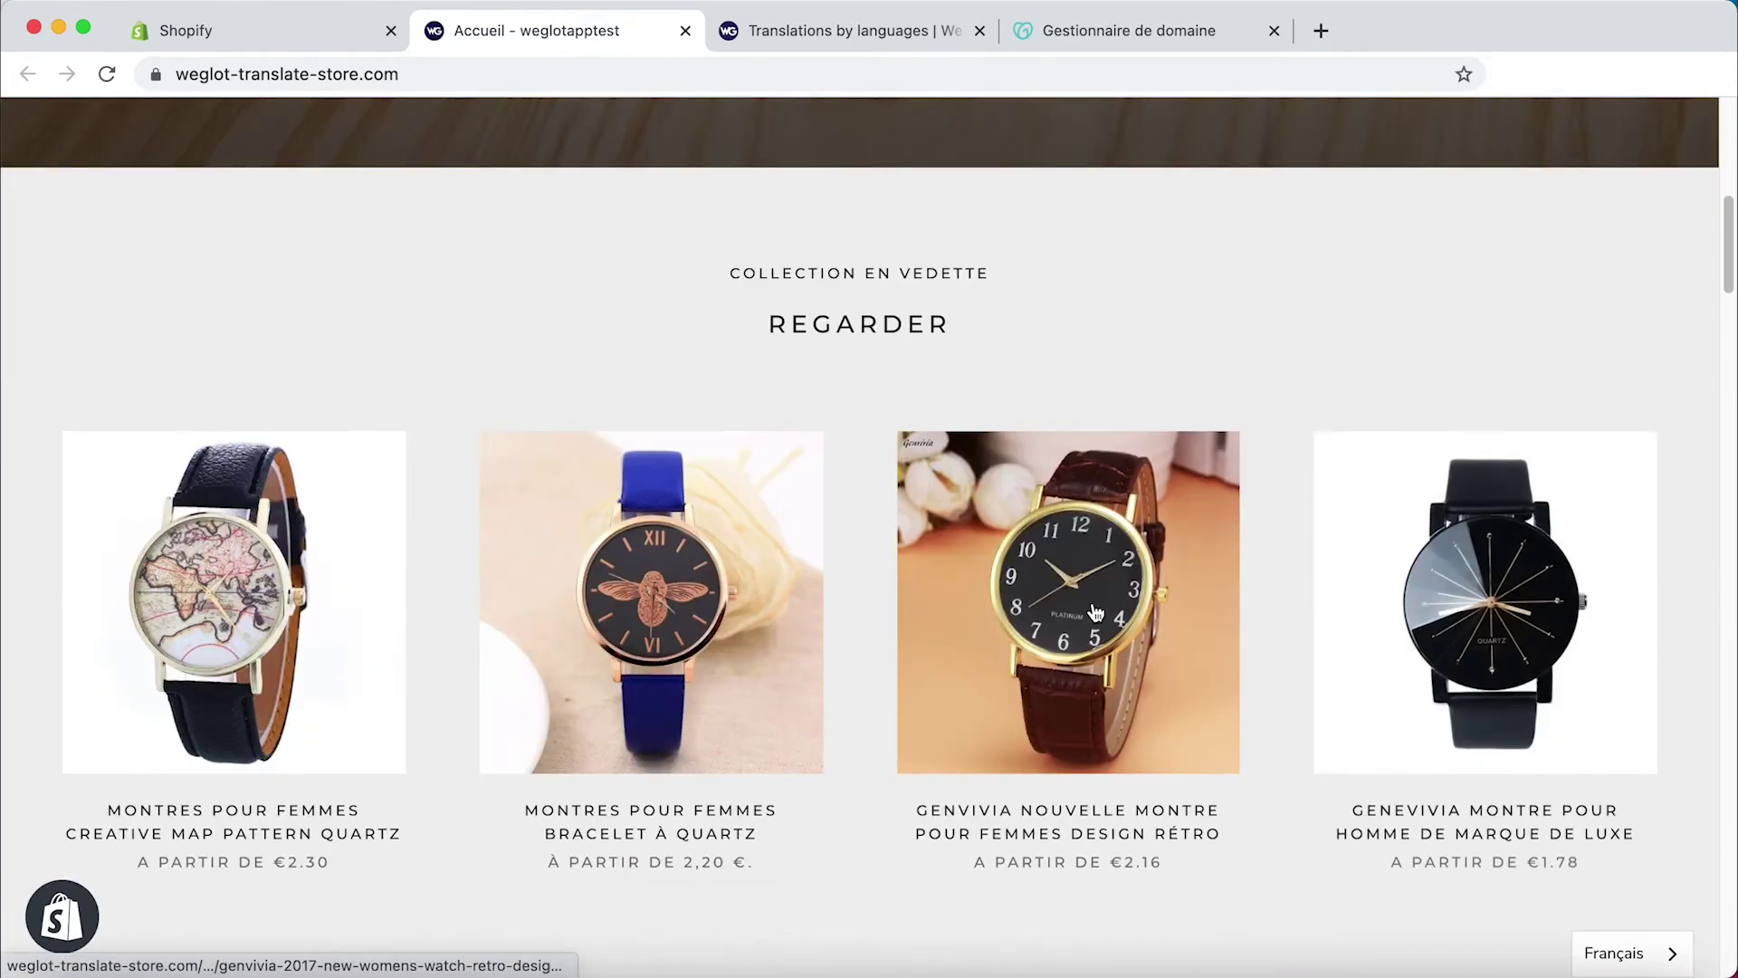
pyautogui.scroll(-3, 1094, 613)
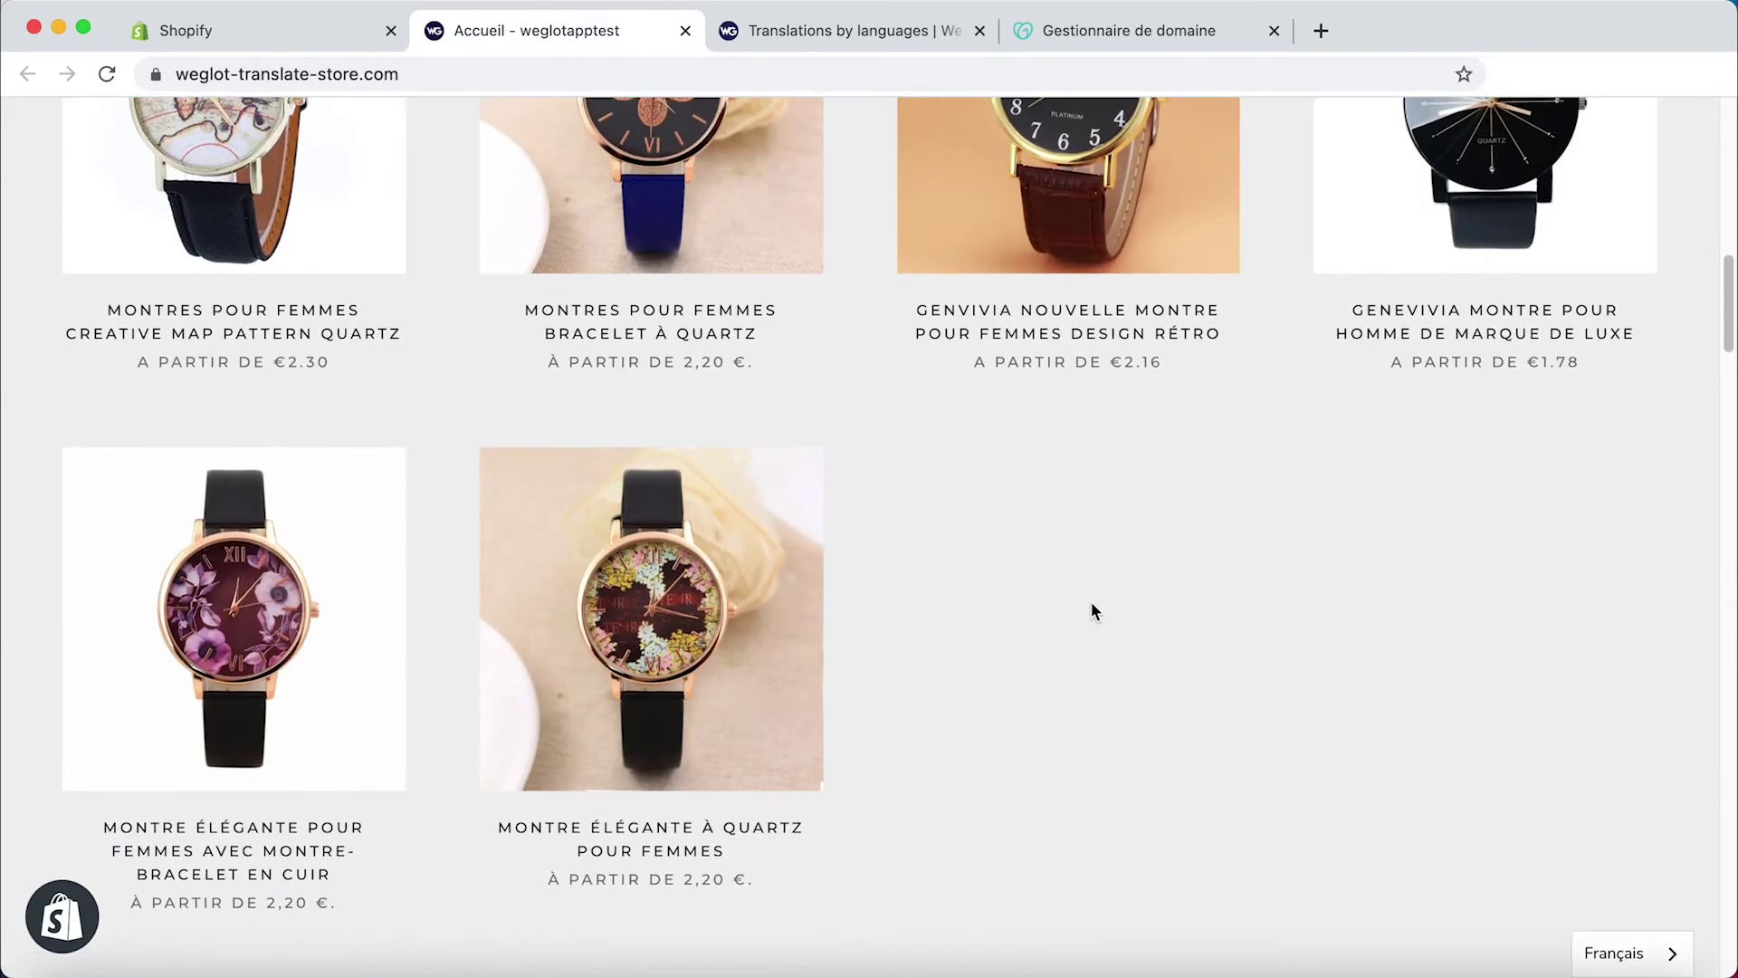
pyautogui.scroll(12, 1079, 604)
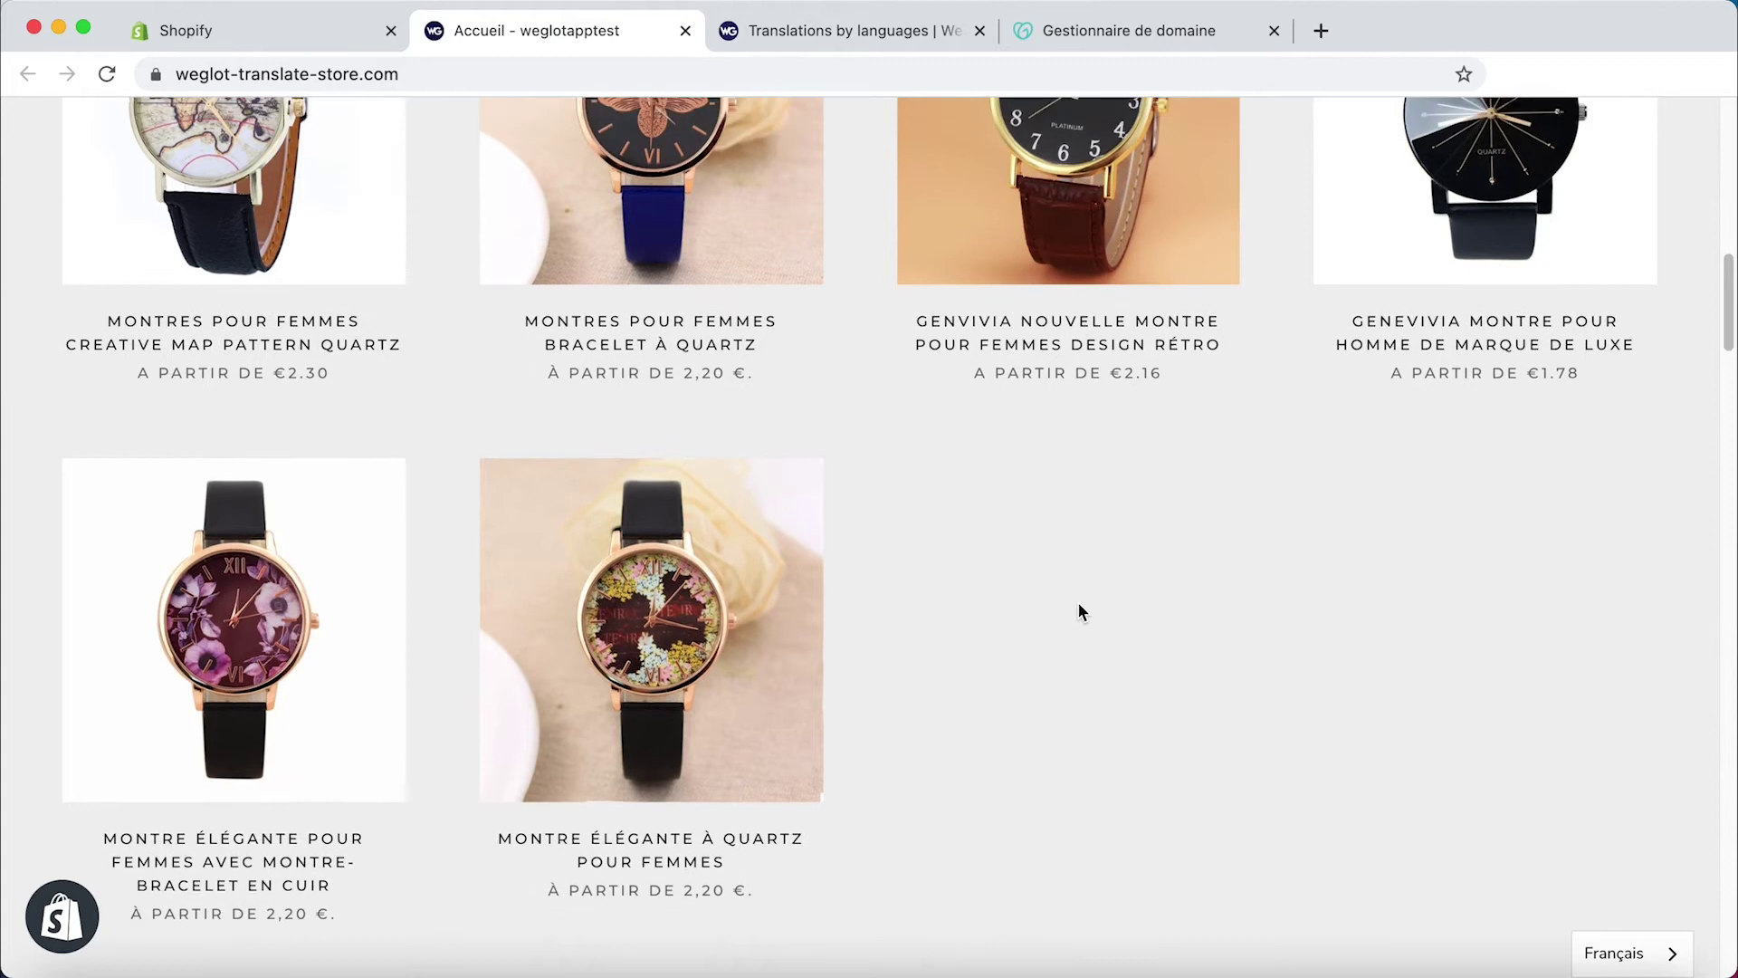
pyautogui.scroll(2, 1081, 613)
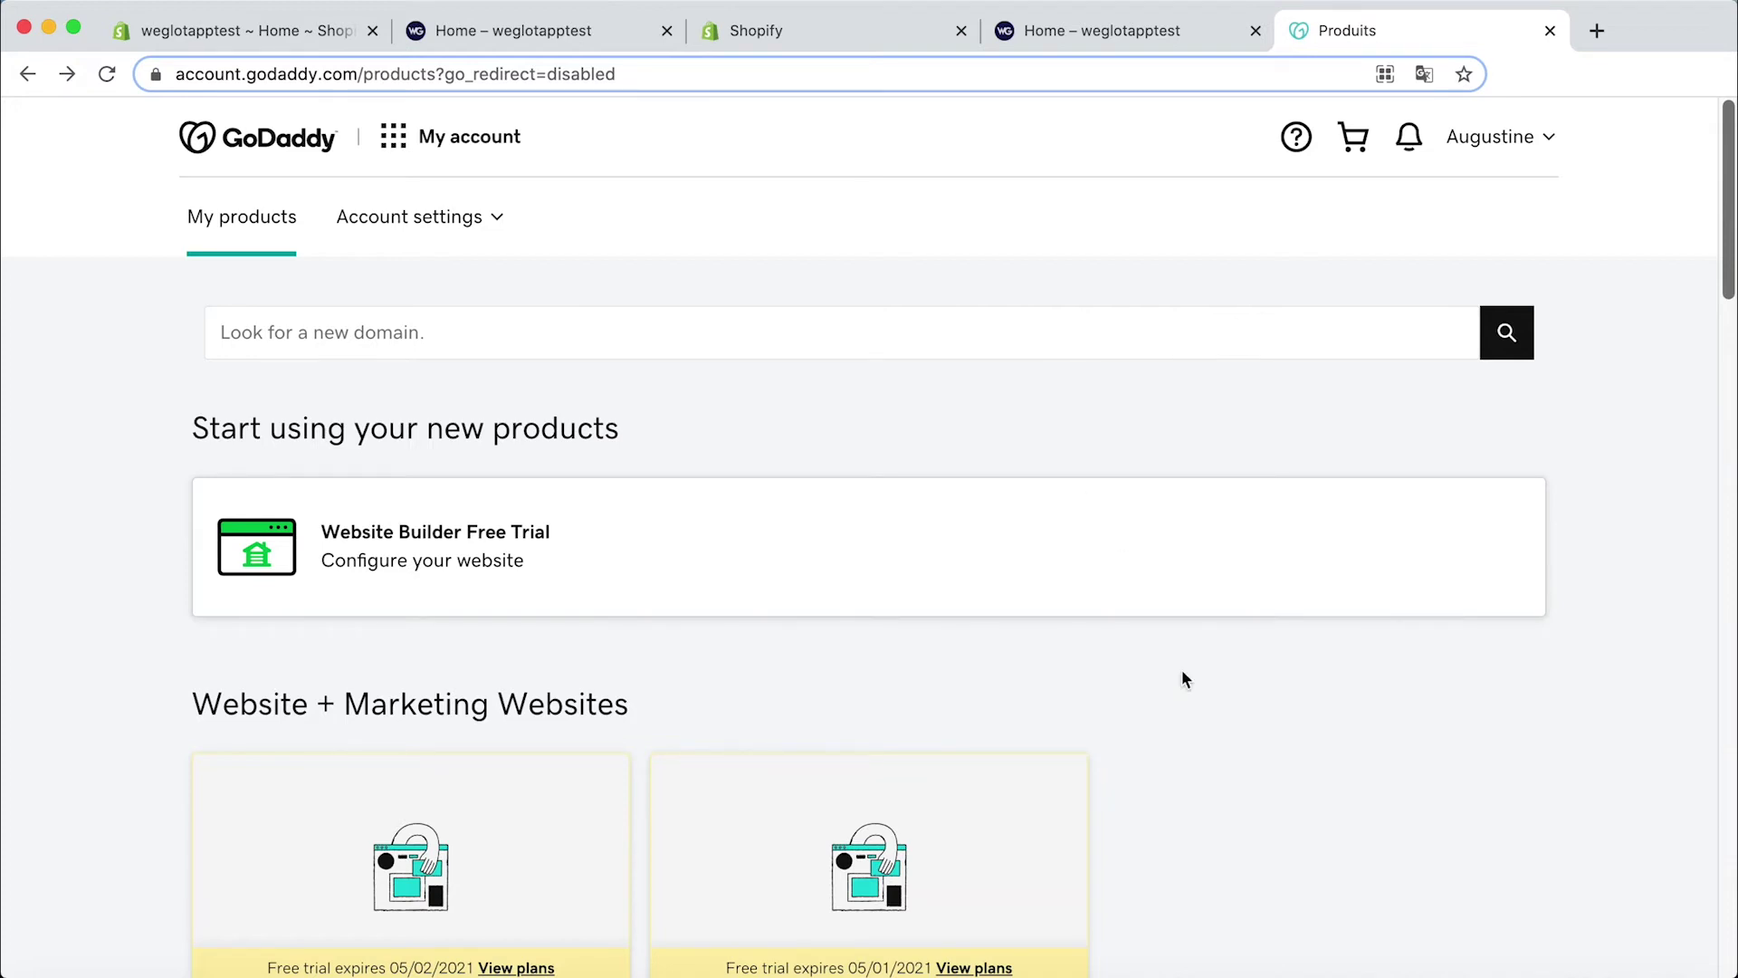
# Step: Find weglot-translate-store.com in the domain list and open its DNS records
pyautogui.scroll(-10, 1183, 679)
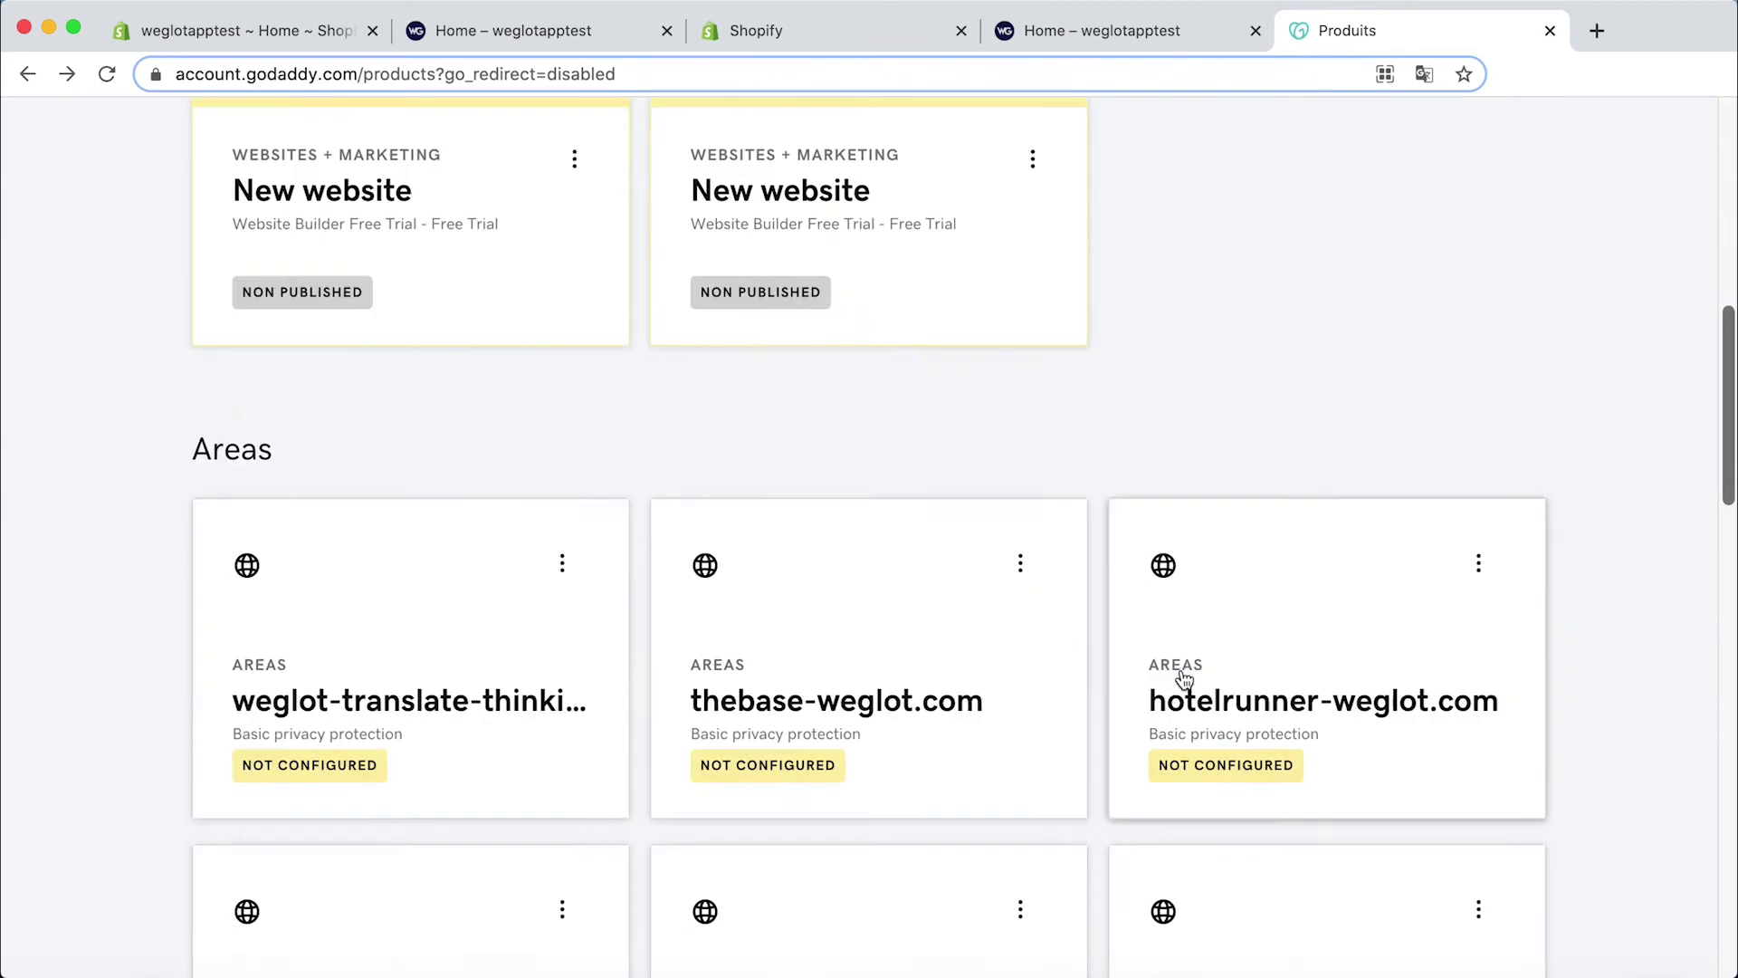
pyautogui.scroll(-15, 1184, 675)
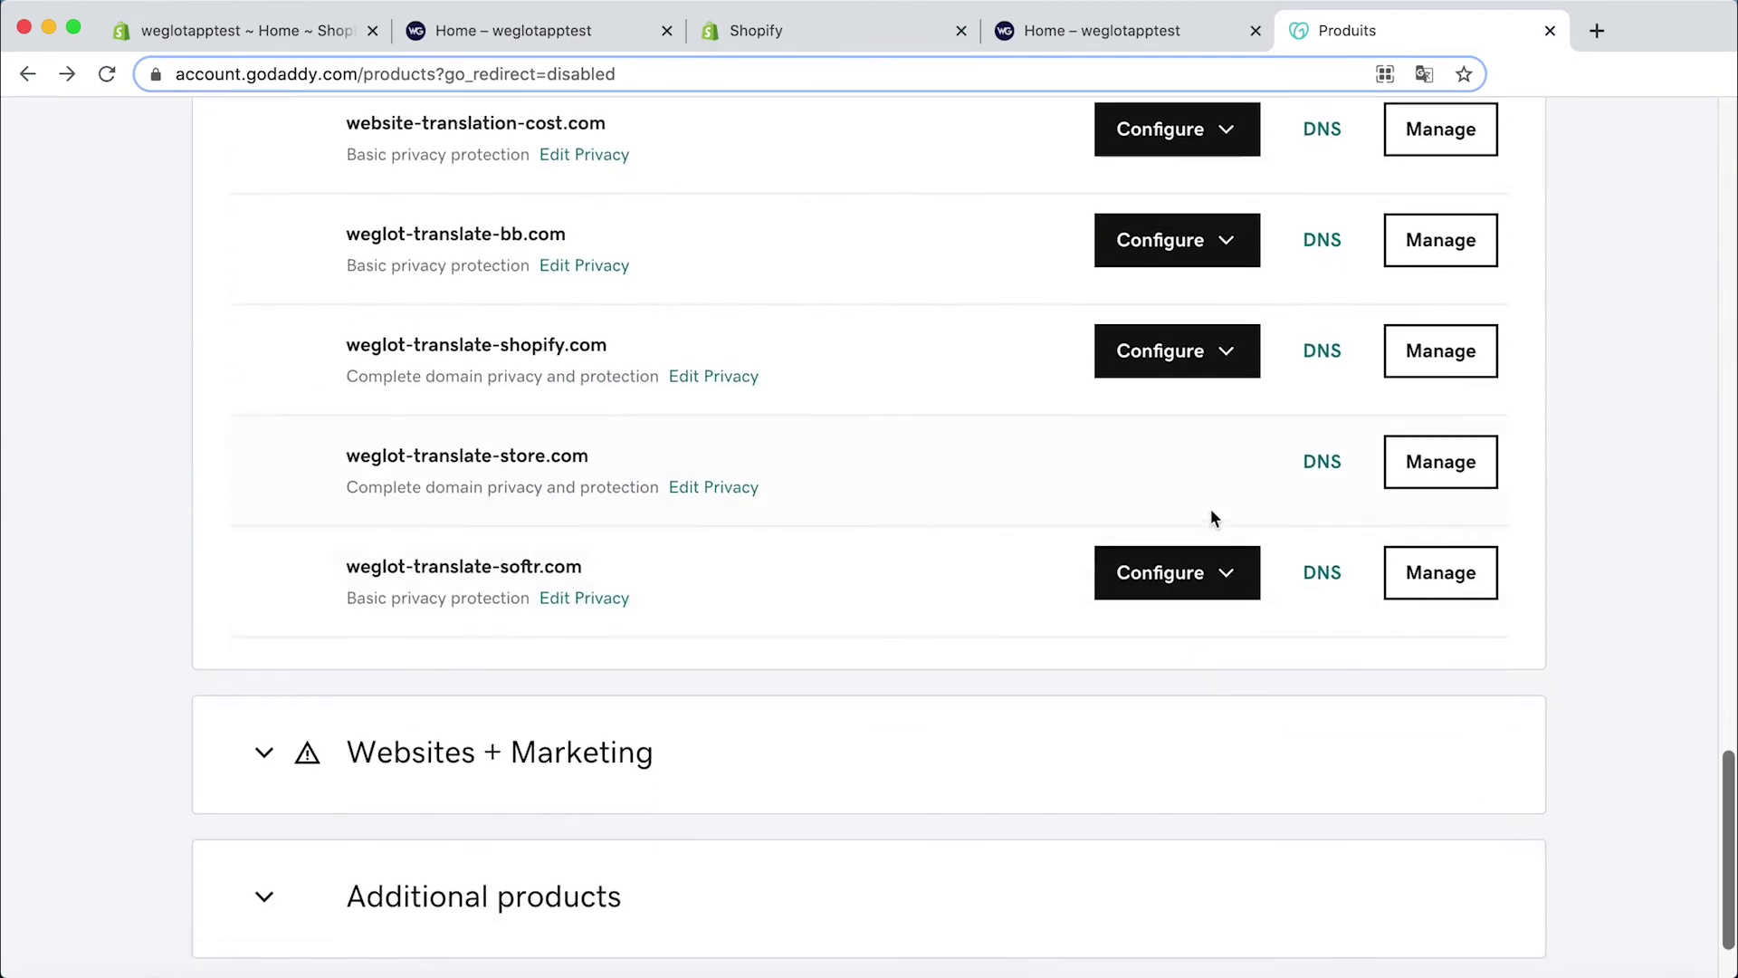
pyautogui.click(1338, 462)
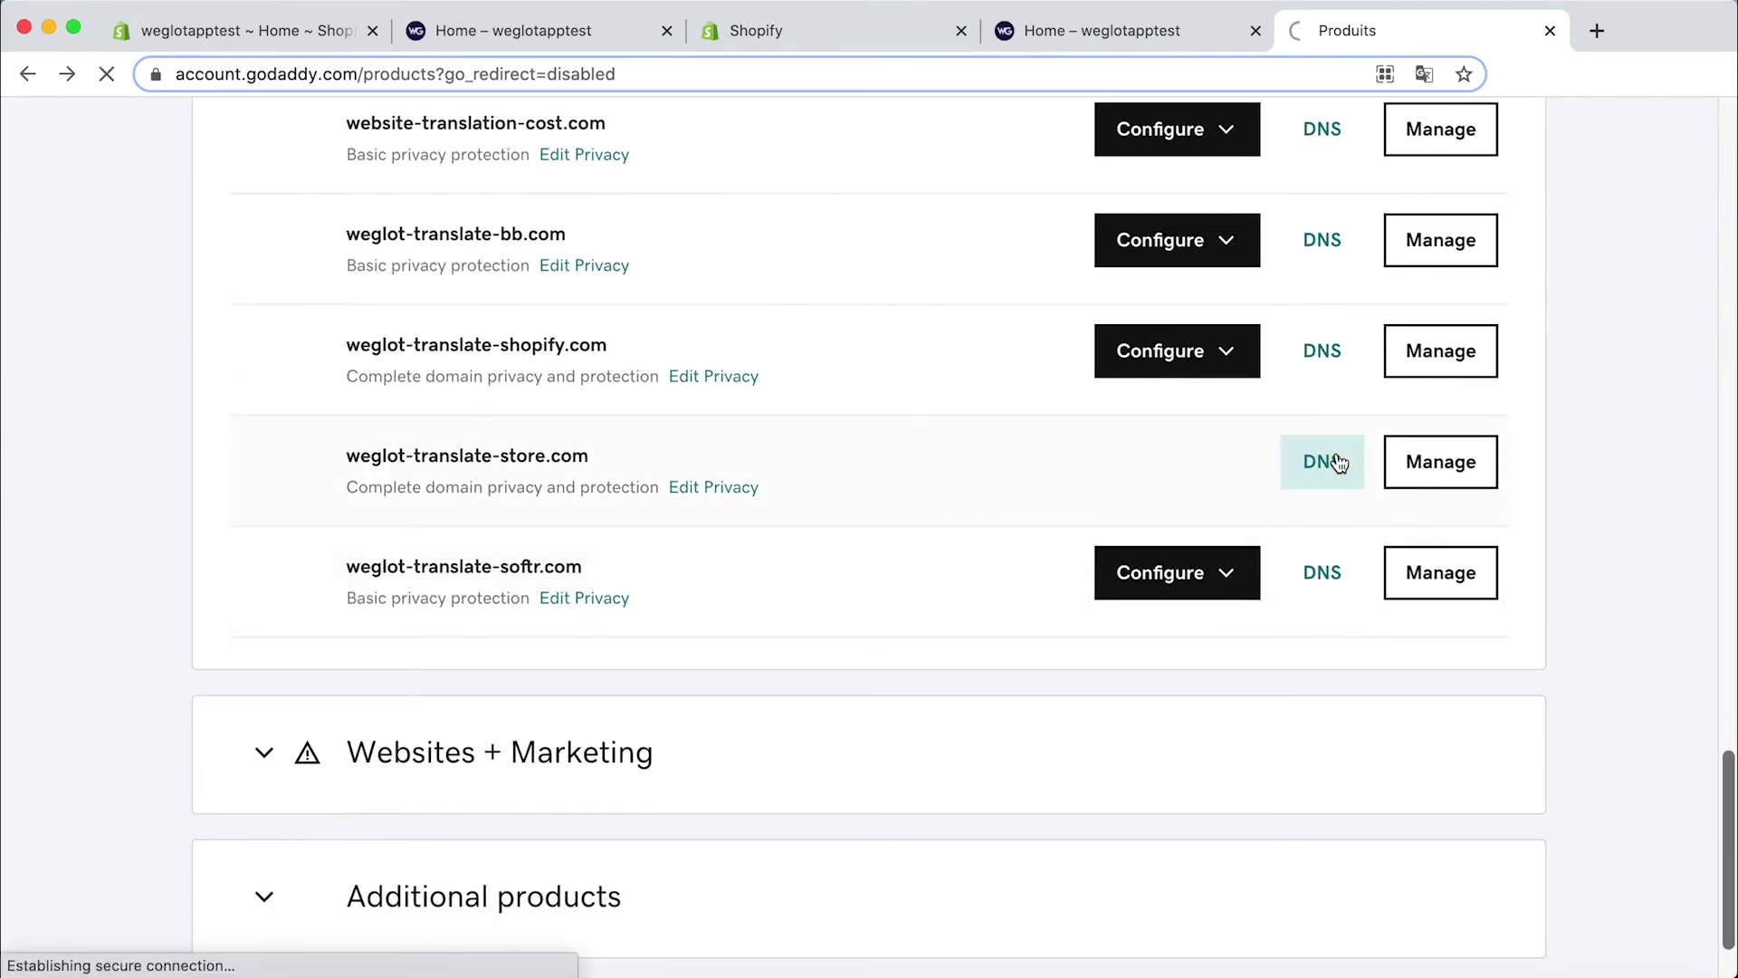
pyautogui.scroll(-1, 1062, 801)
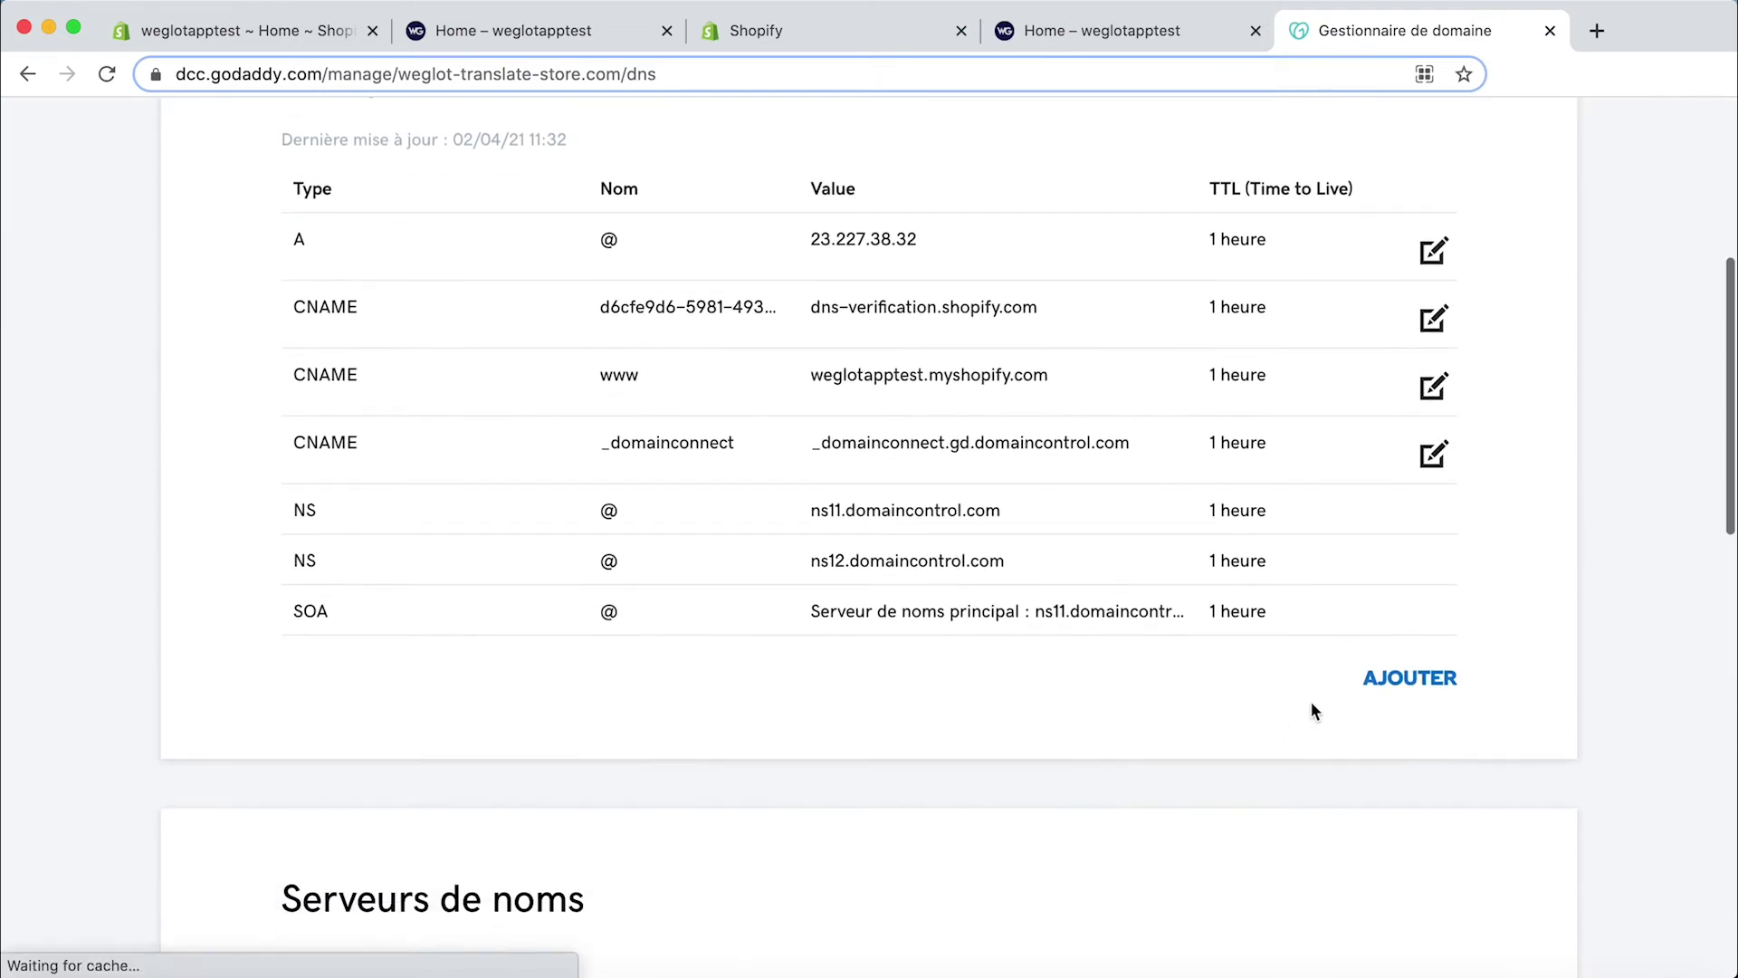
# Step: Add and save a CNAME record with host fr pointing to websites.weglot.com
pyautogui.click(1409, 678)
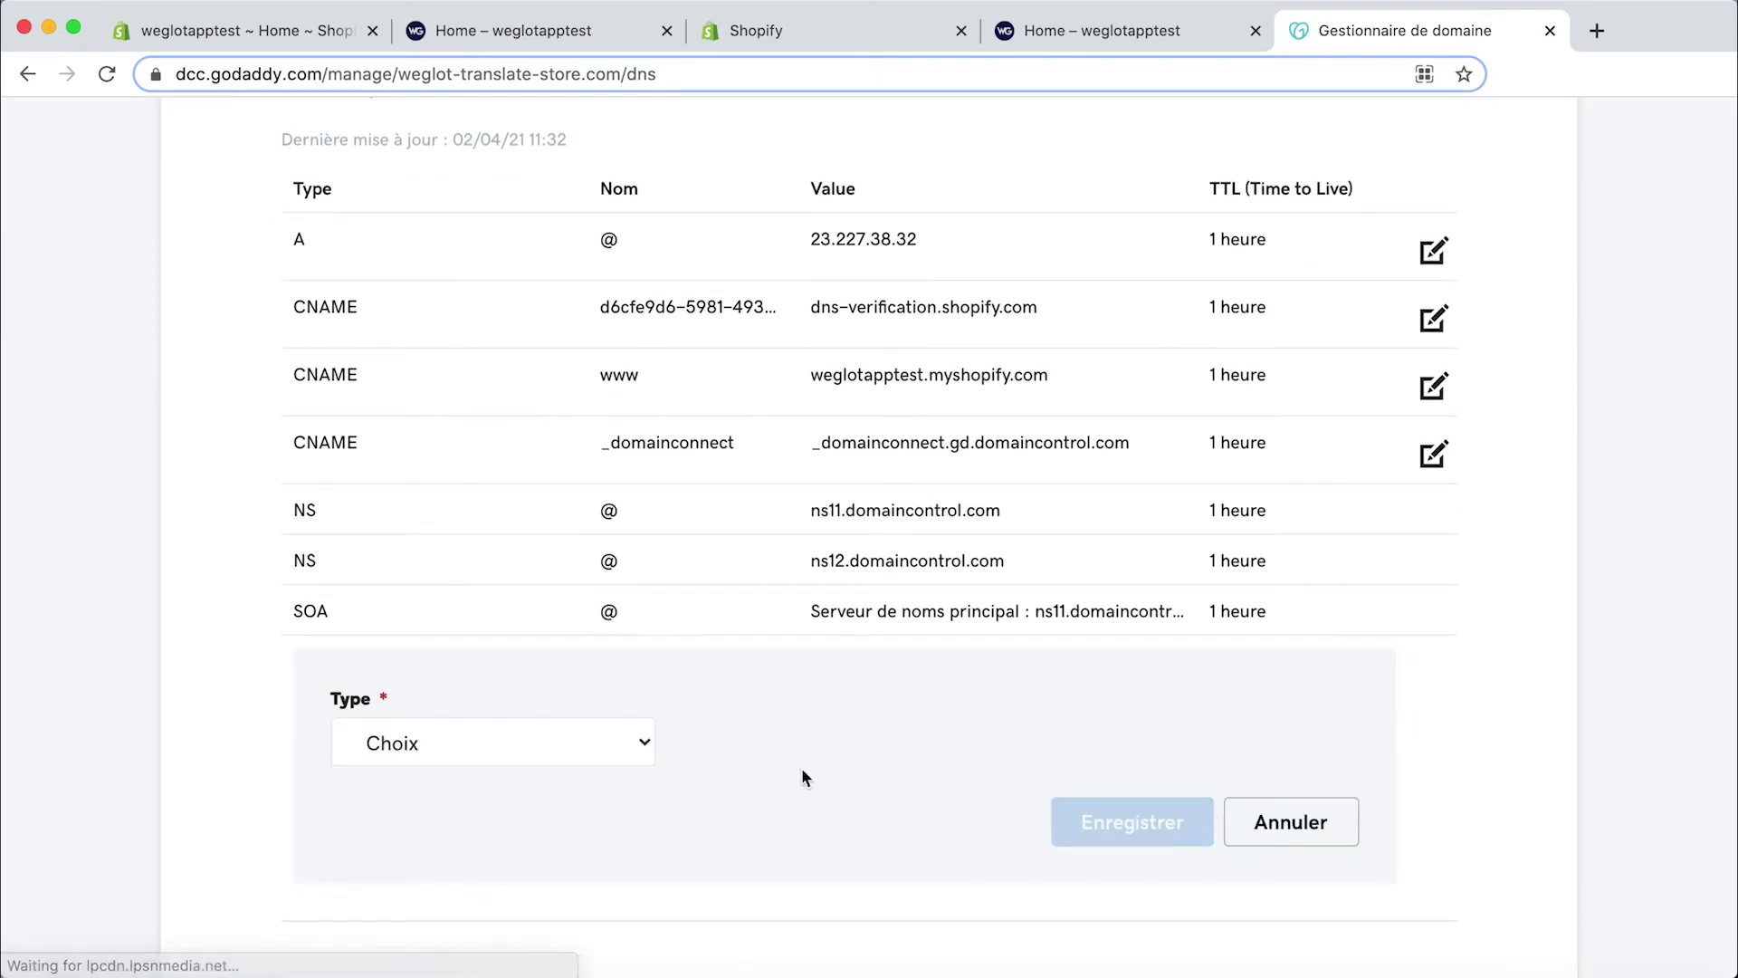
pyautogui.click(625, 744)
pyautogui.click(552, 825)
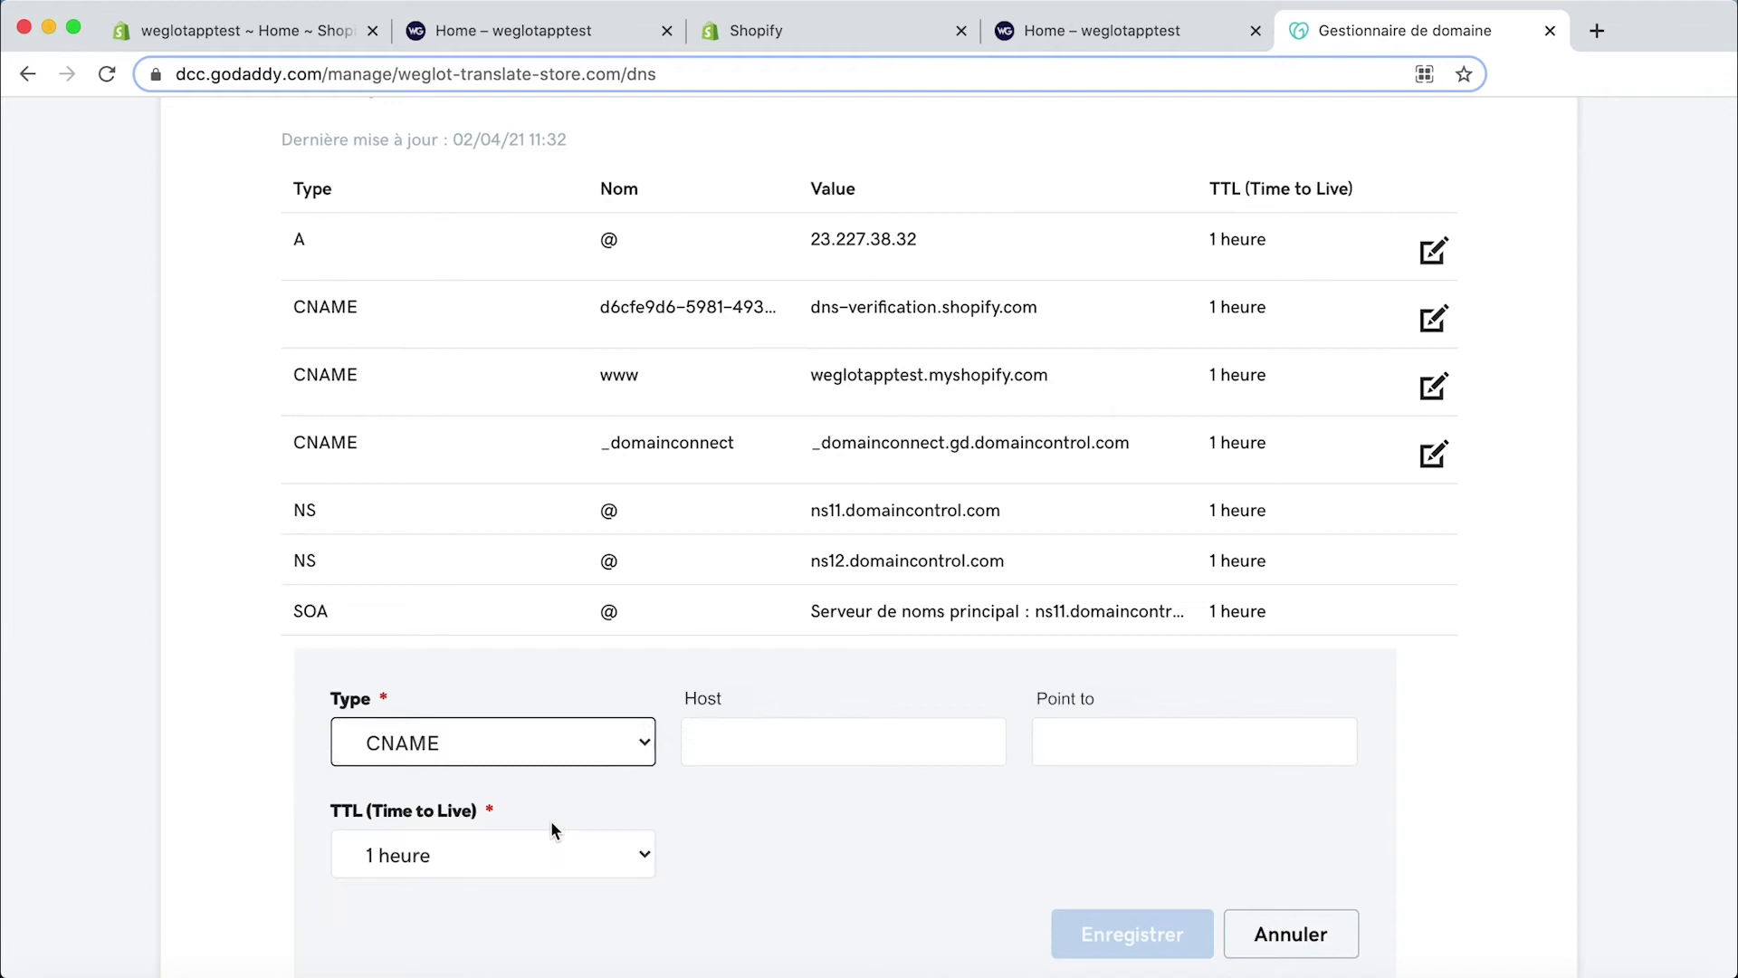
pyautogui.click(762, 731)
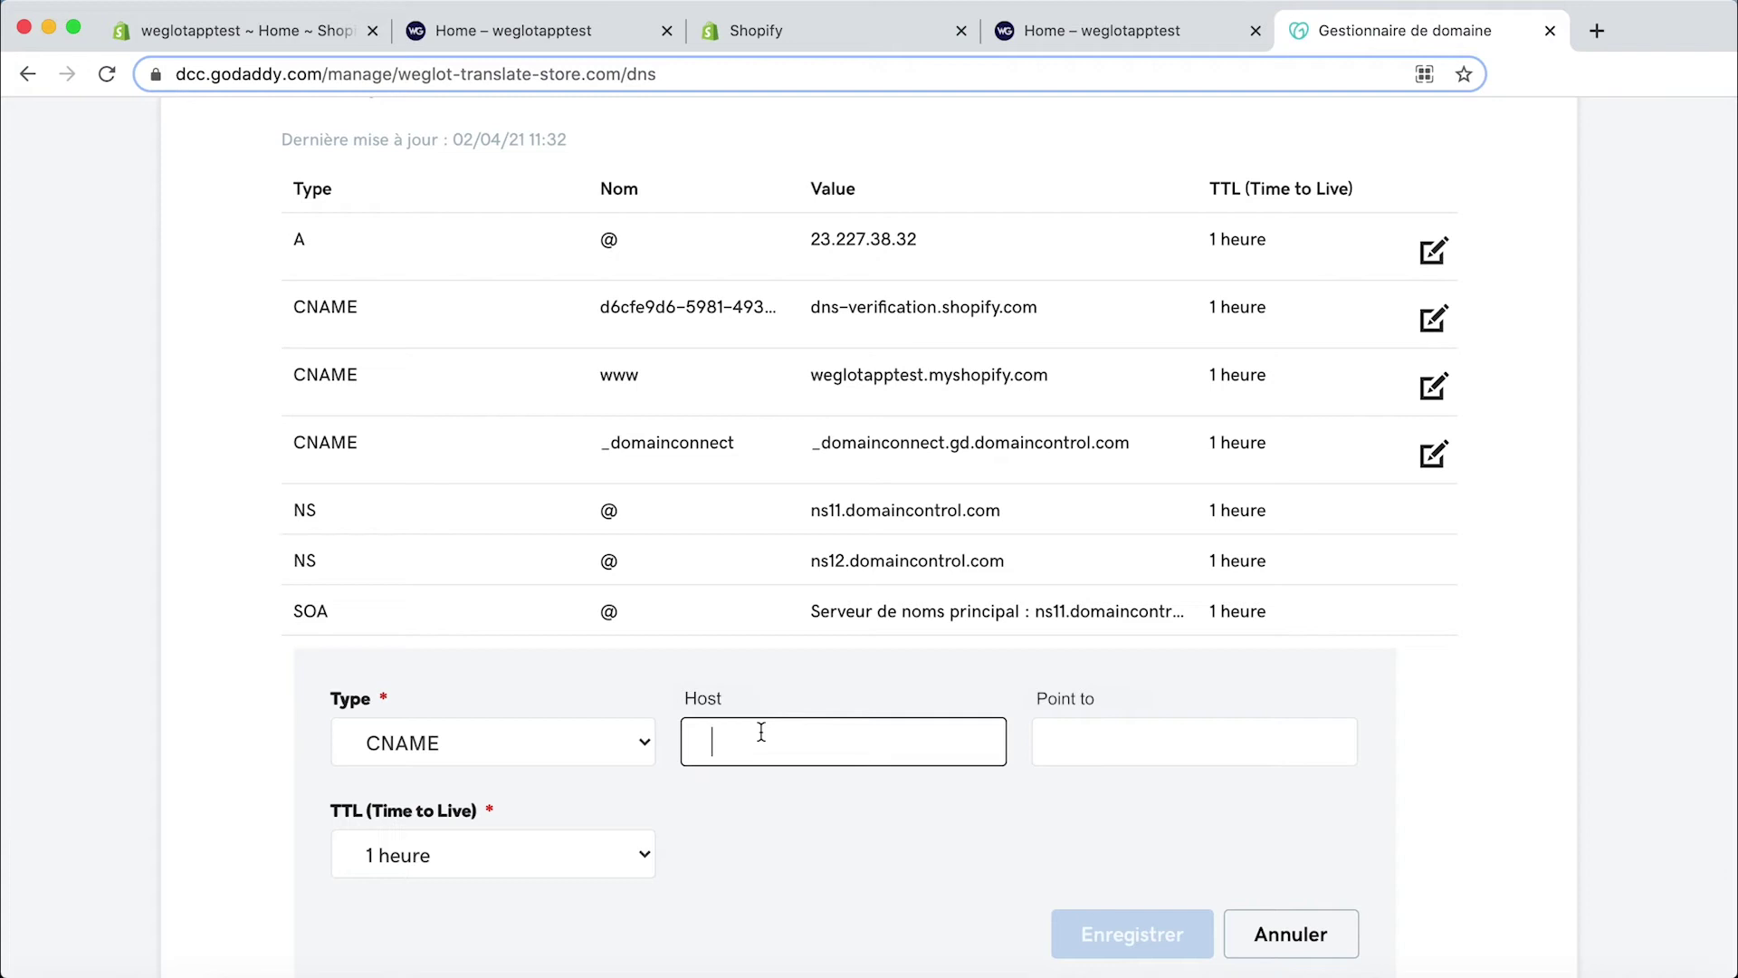
pyautogui.write('fr')
pyautogui.click(1079, 738)
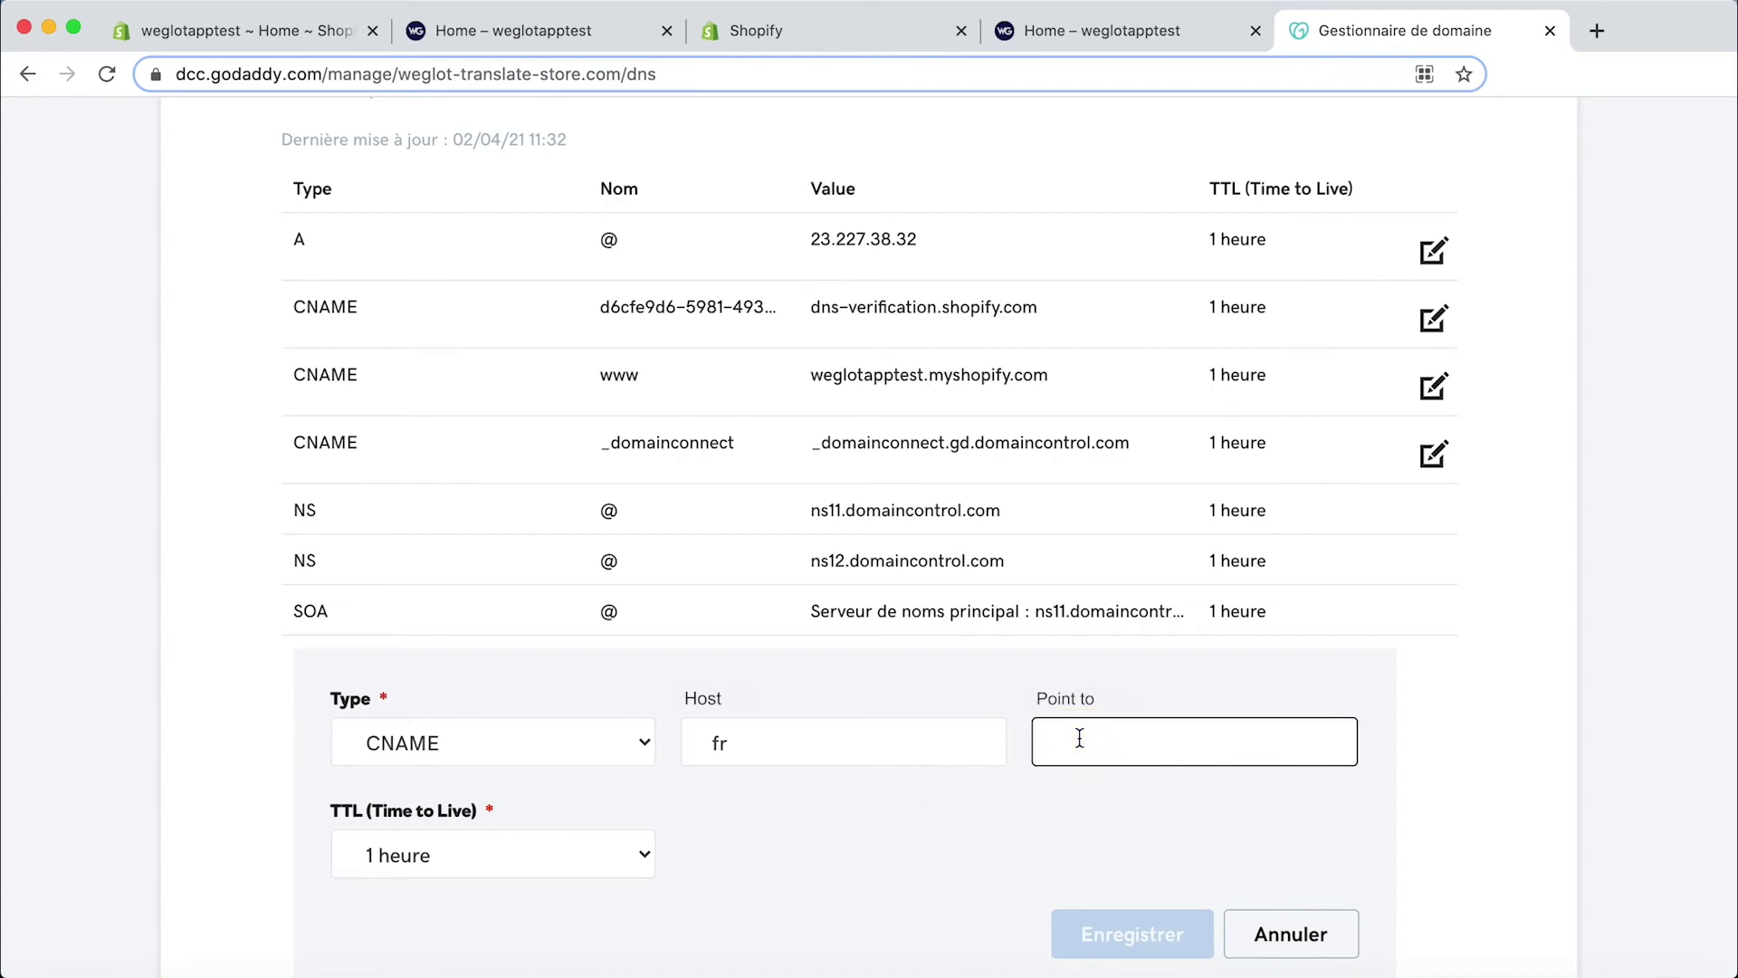
pyautogui.write('websire')
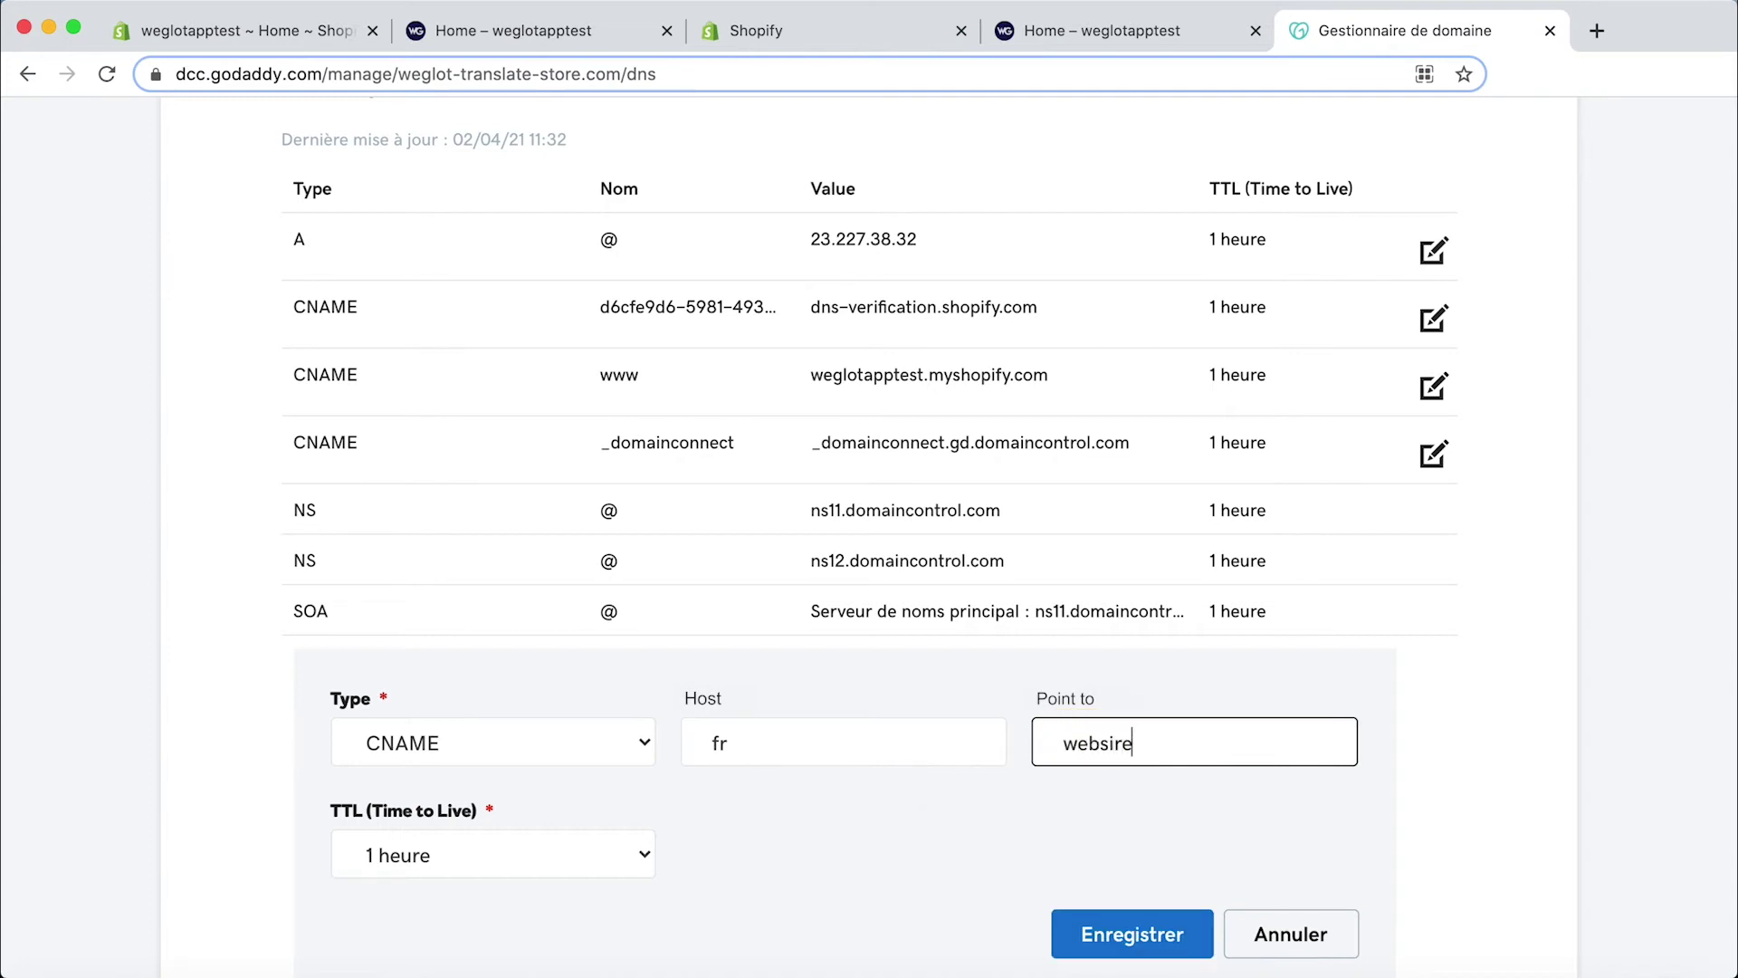
pyautogui.press('BackSpace')
pyautogui.press('BackSpace')
pyautogui.write('tes.weglot.com')
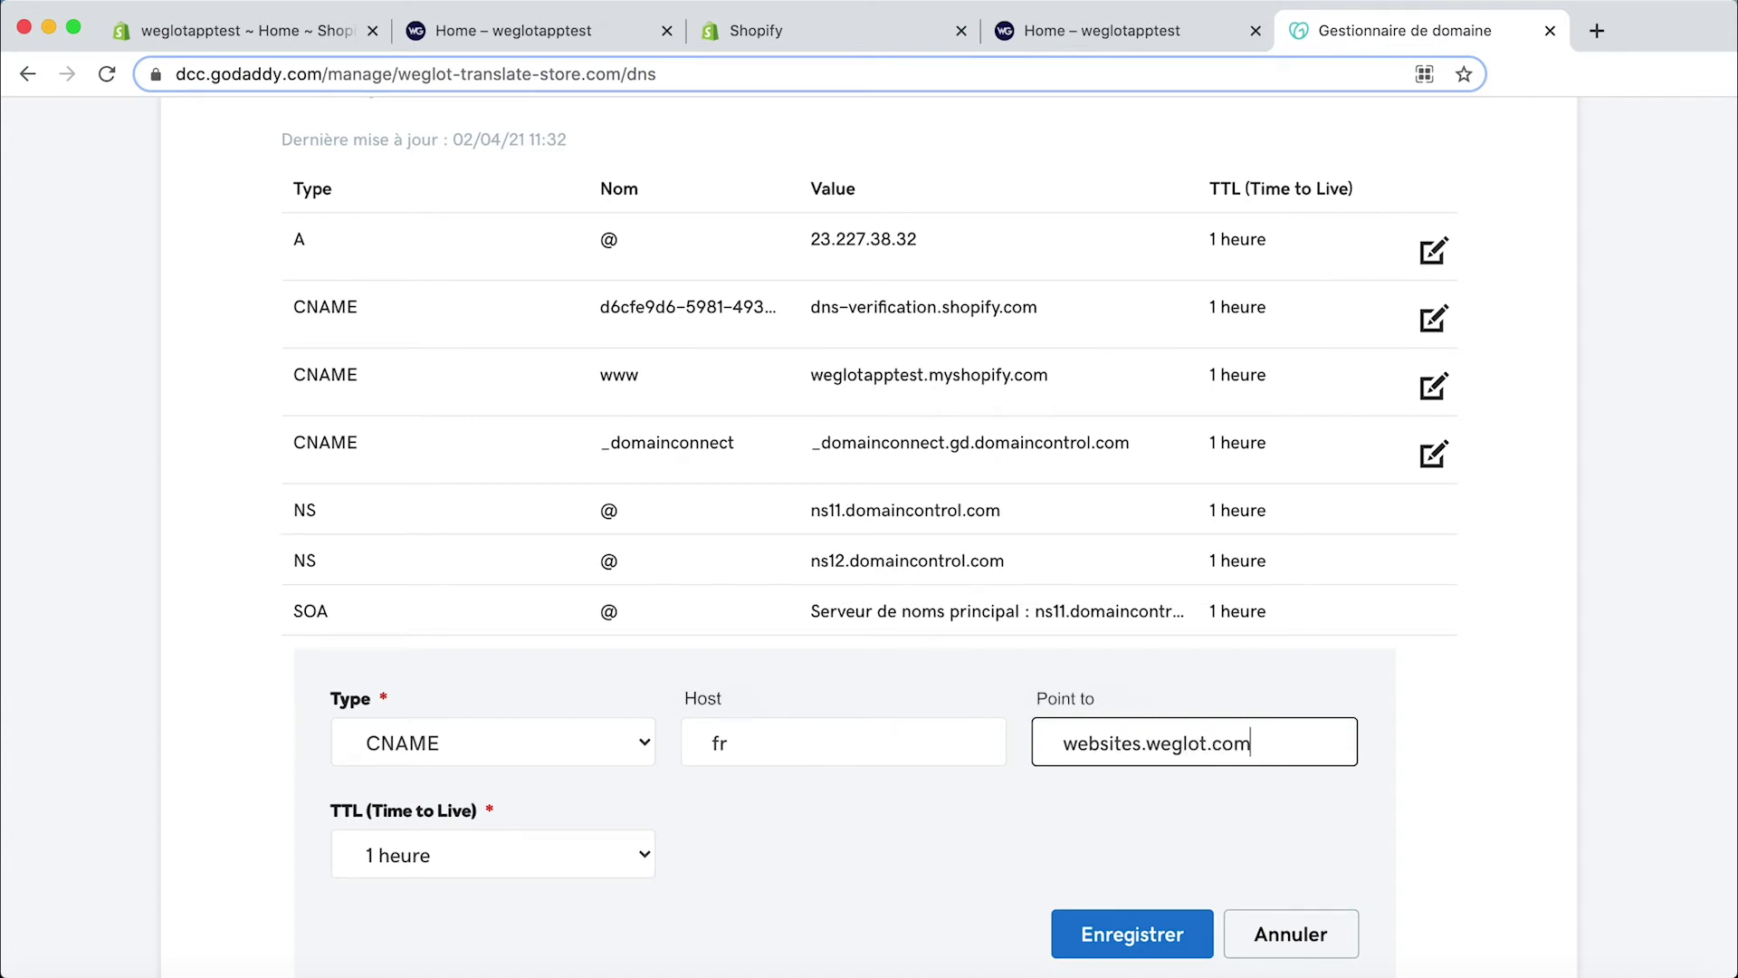
pyautogui.click(1115, 935)
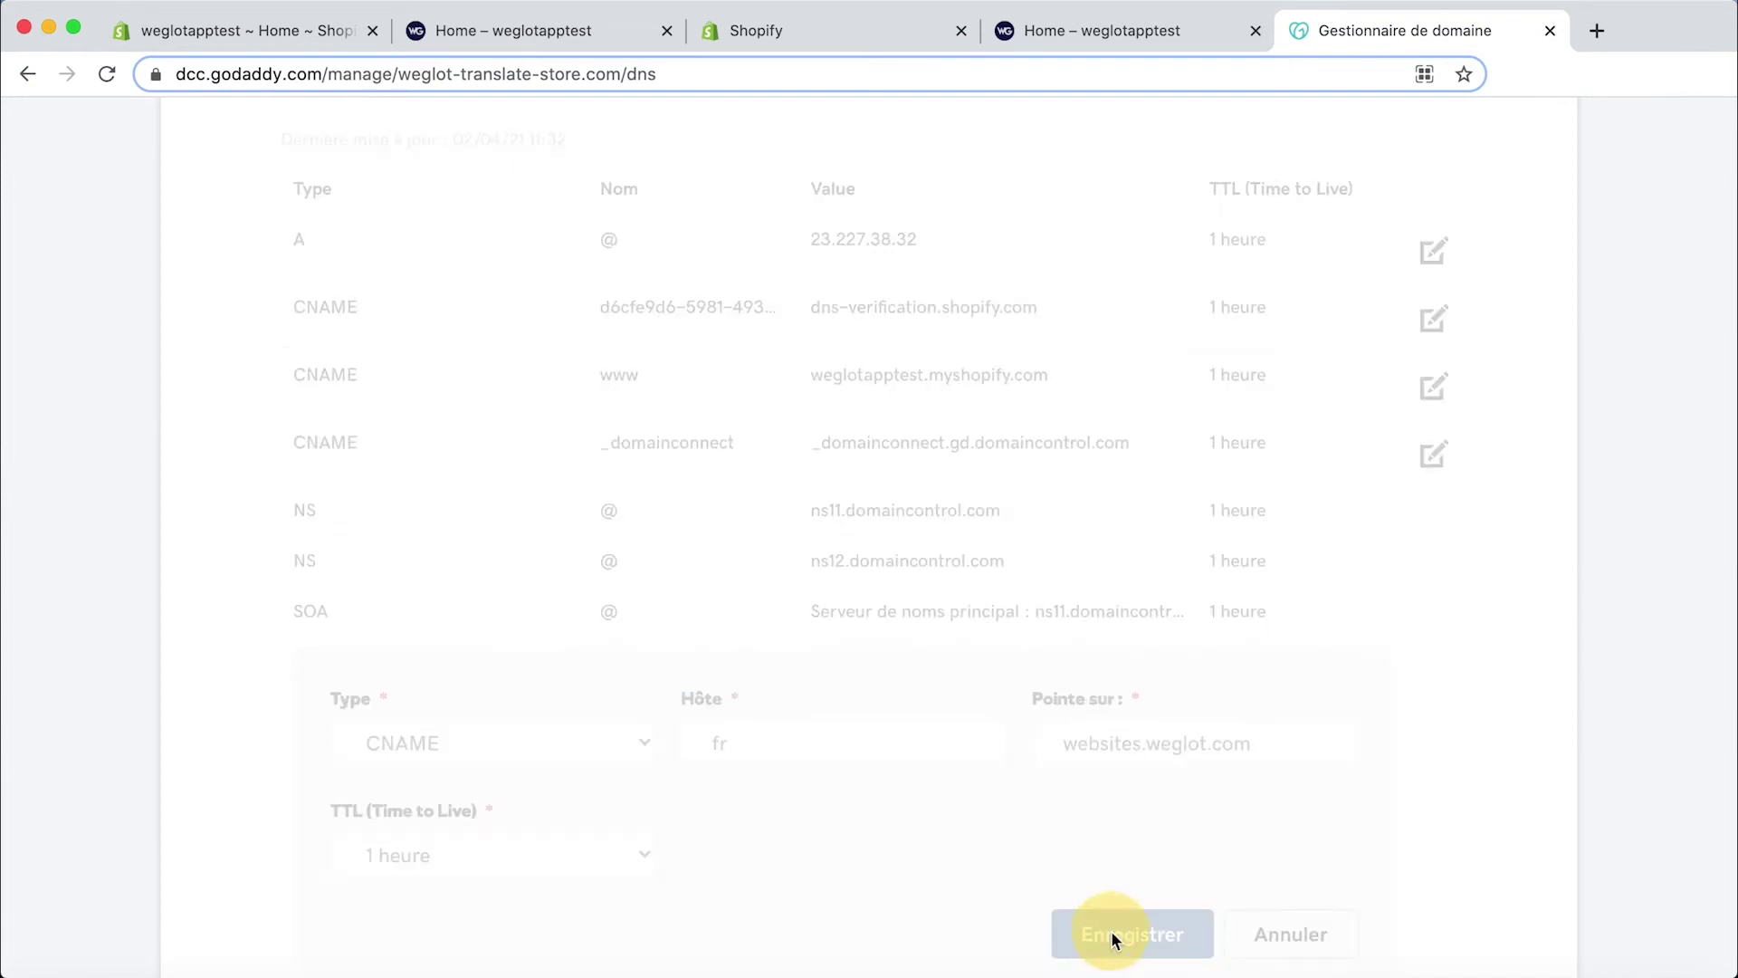
# Step: Return to the Weglot app in Shopify and open its settings page
pyautogui.click(740, 50)
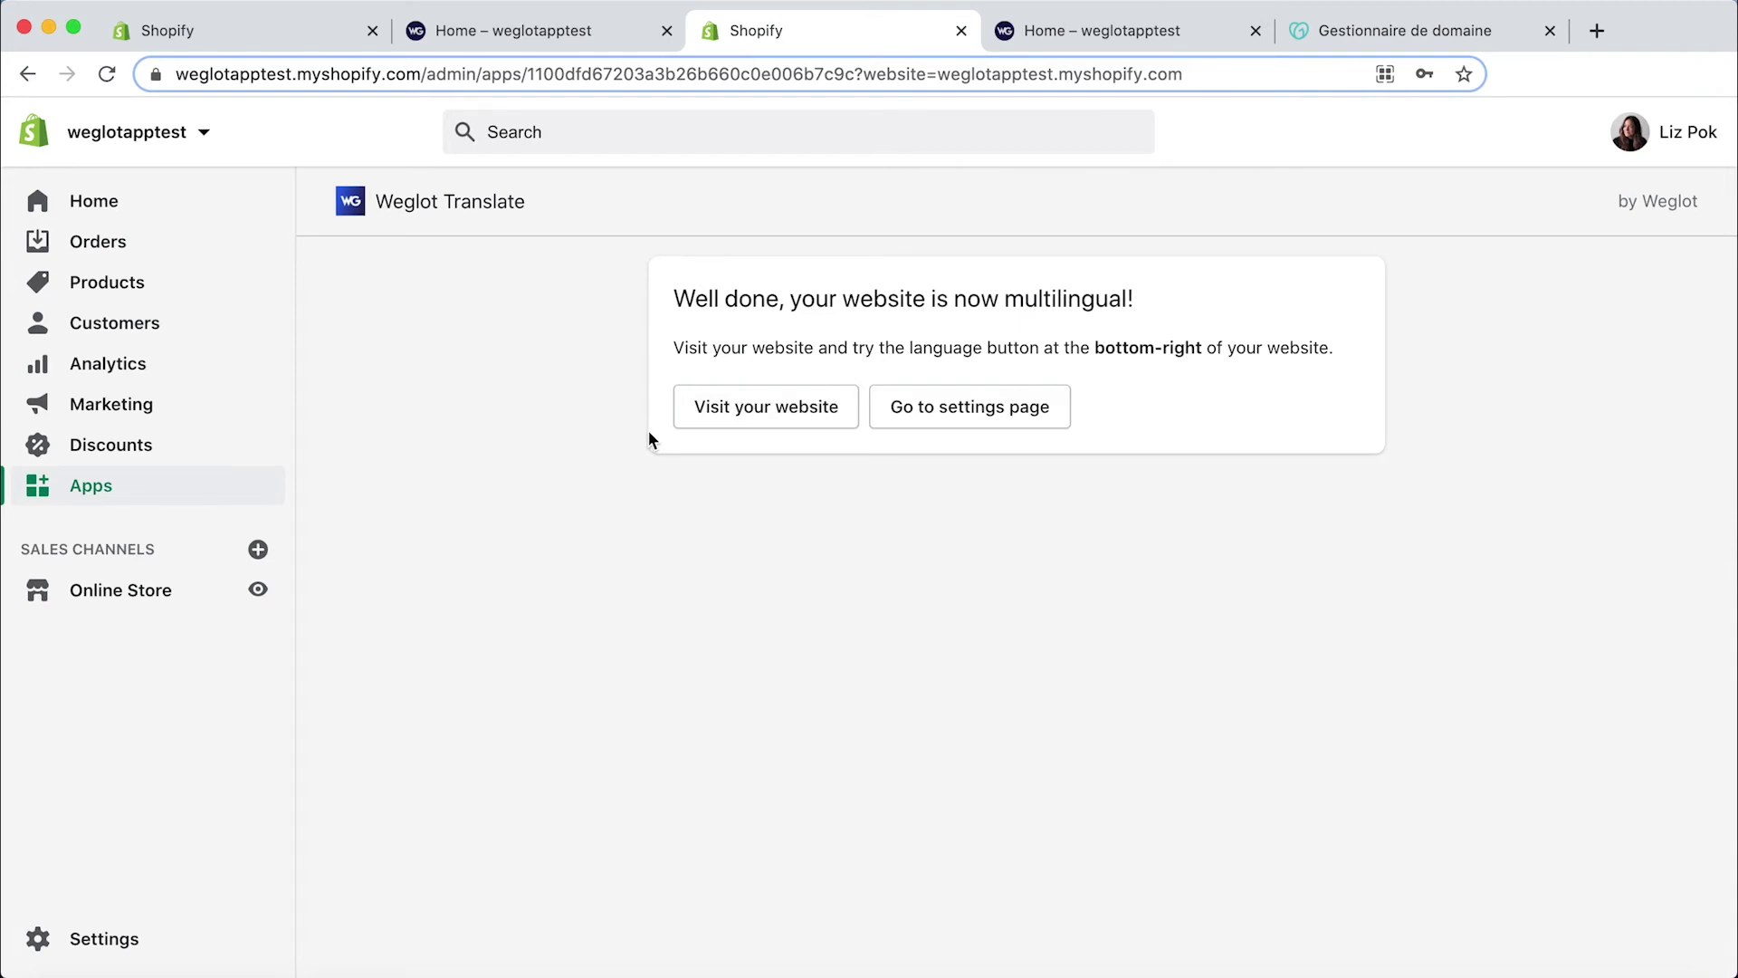
pyautogui.click(932, 418)
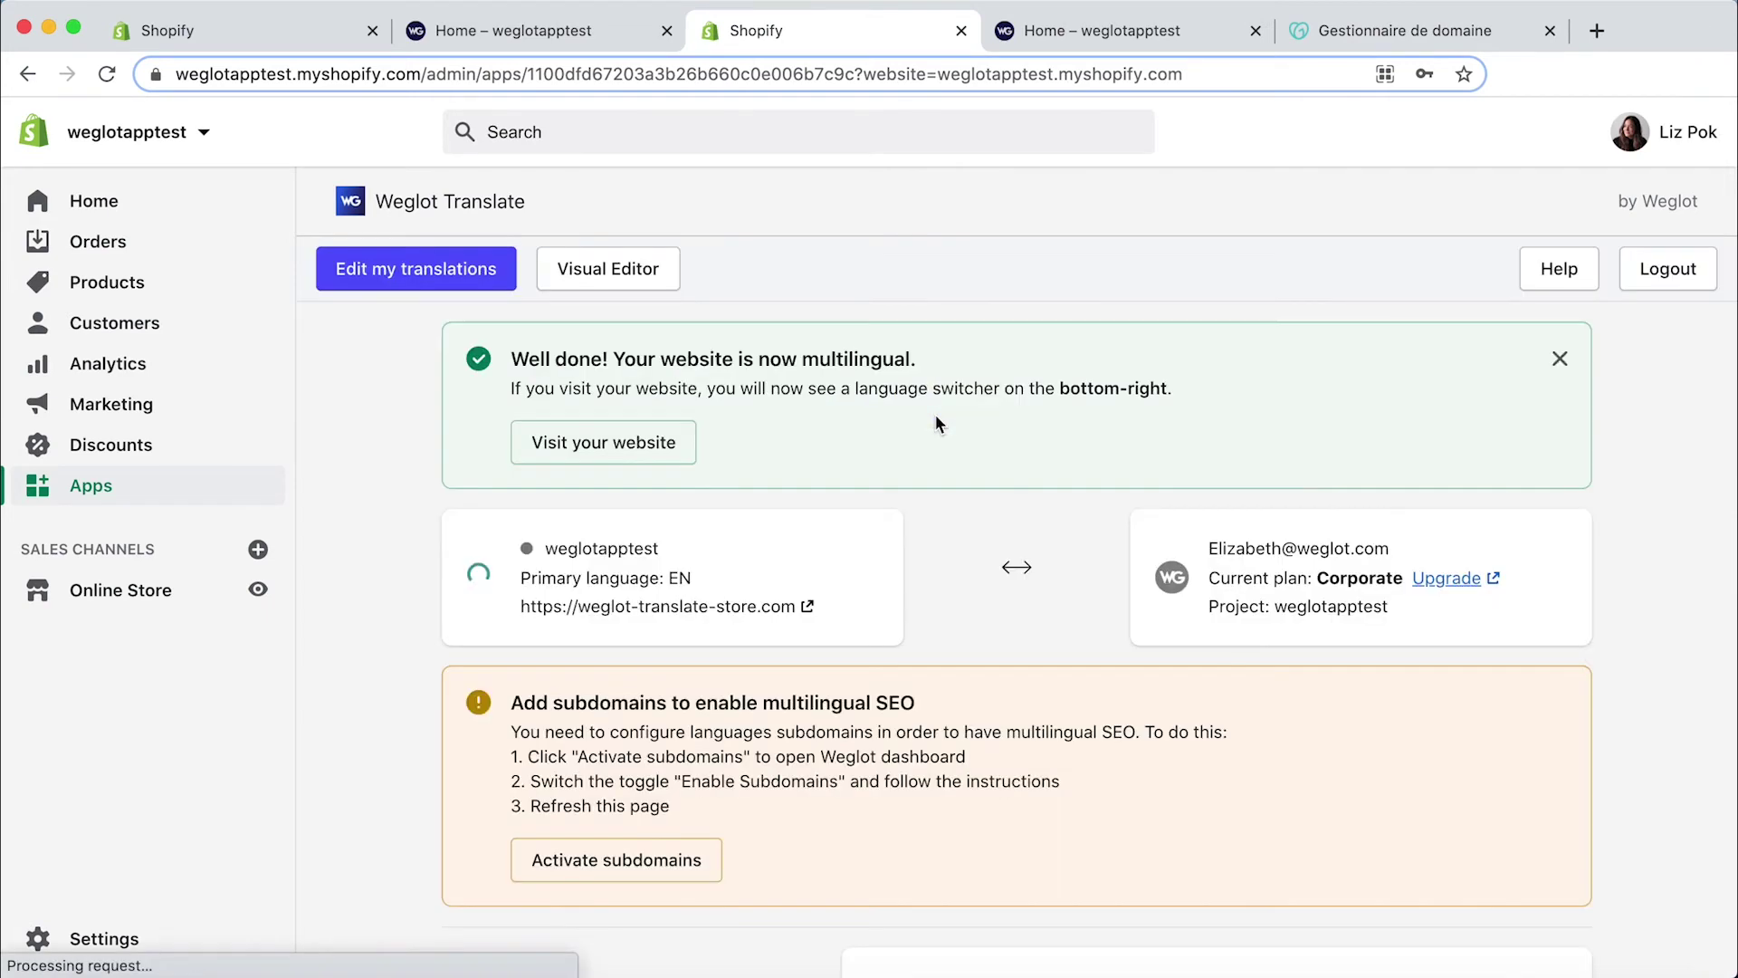
pyautogui.scroll(-2, 440, 760)
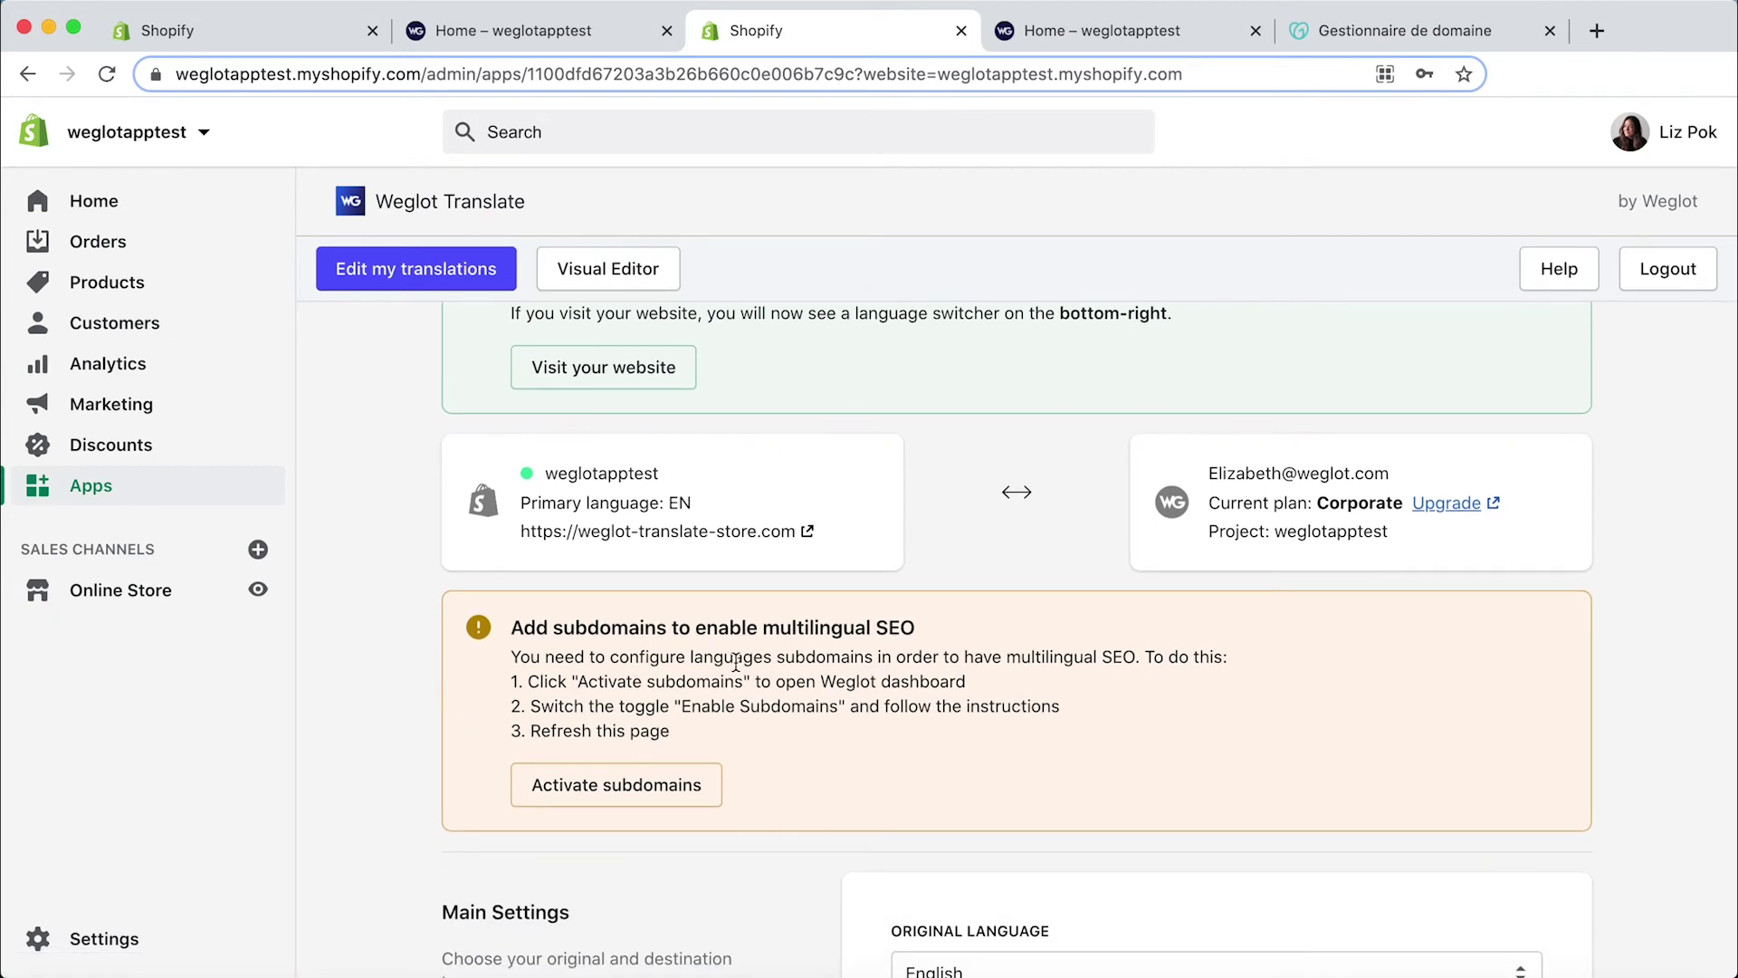
# Step: Turn on Enable Subdomains for the project's languages and confirm it
pyautogui.click(606, 796)
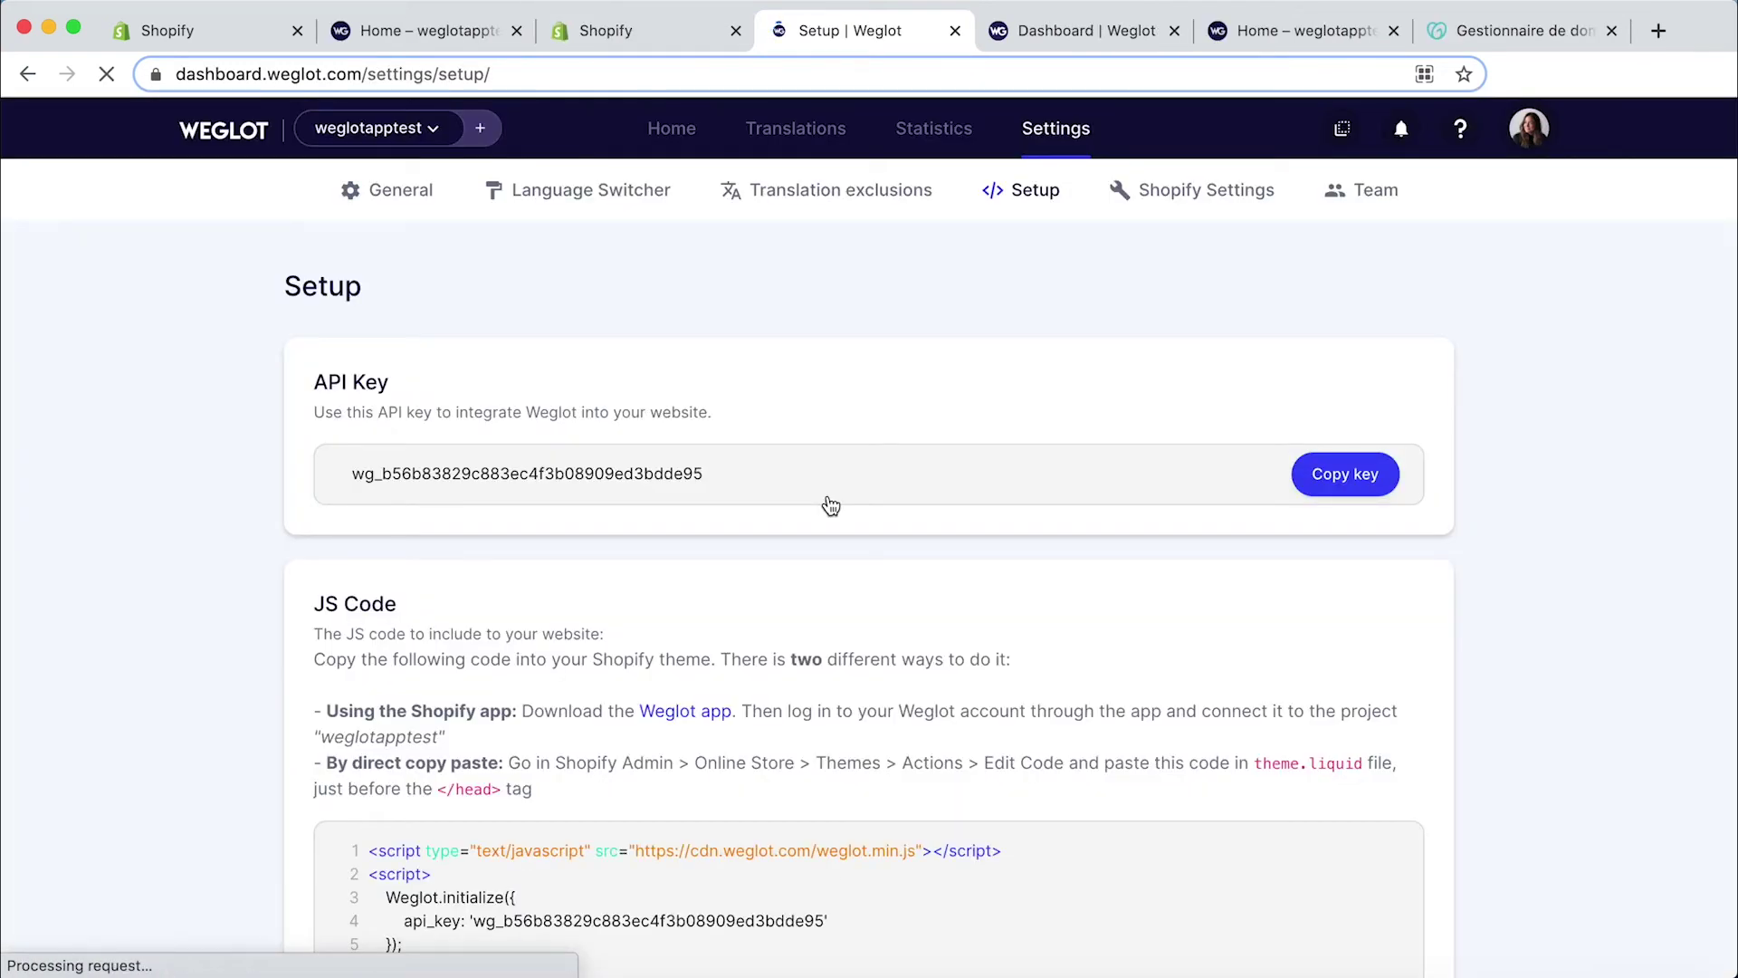
pyautogui.scroll(-3, 831, 507)
pyautogui.click(329, 902)
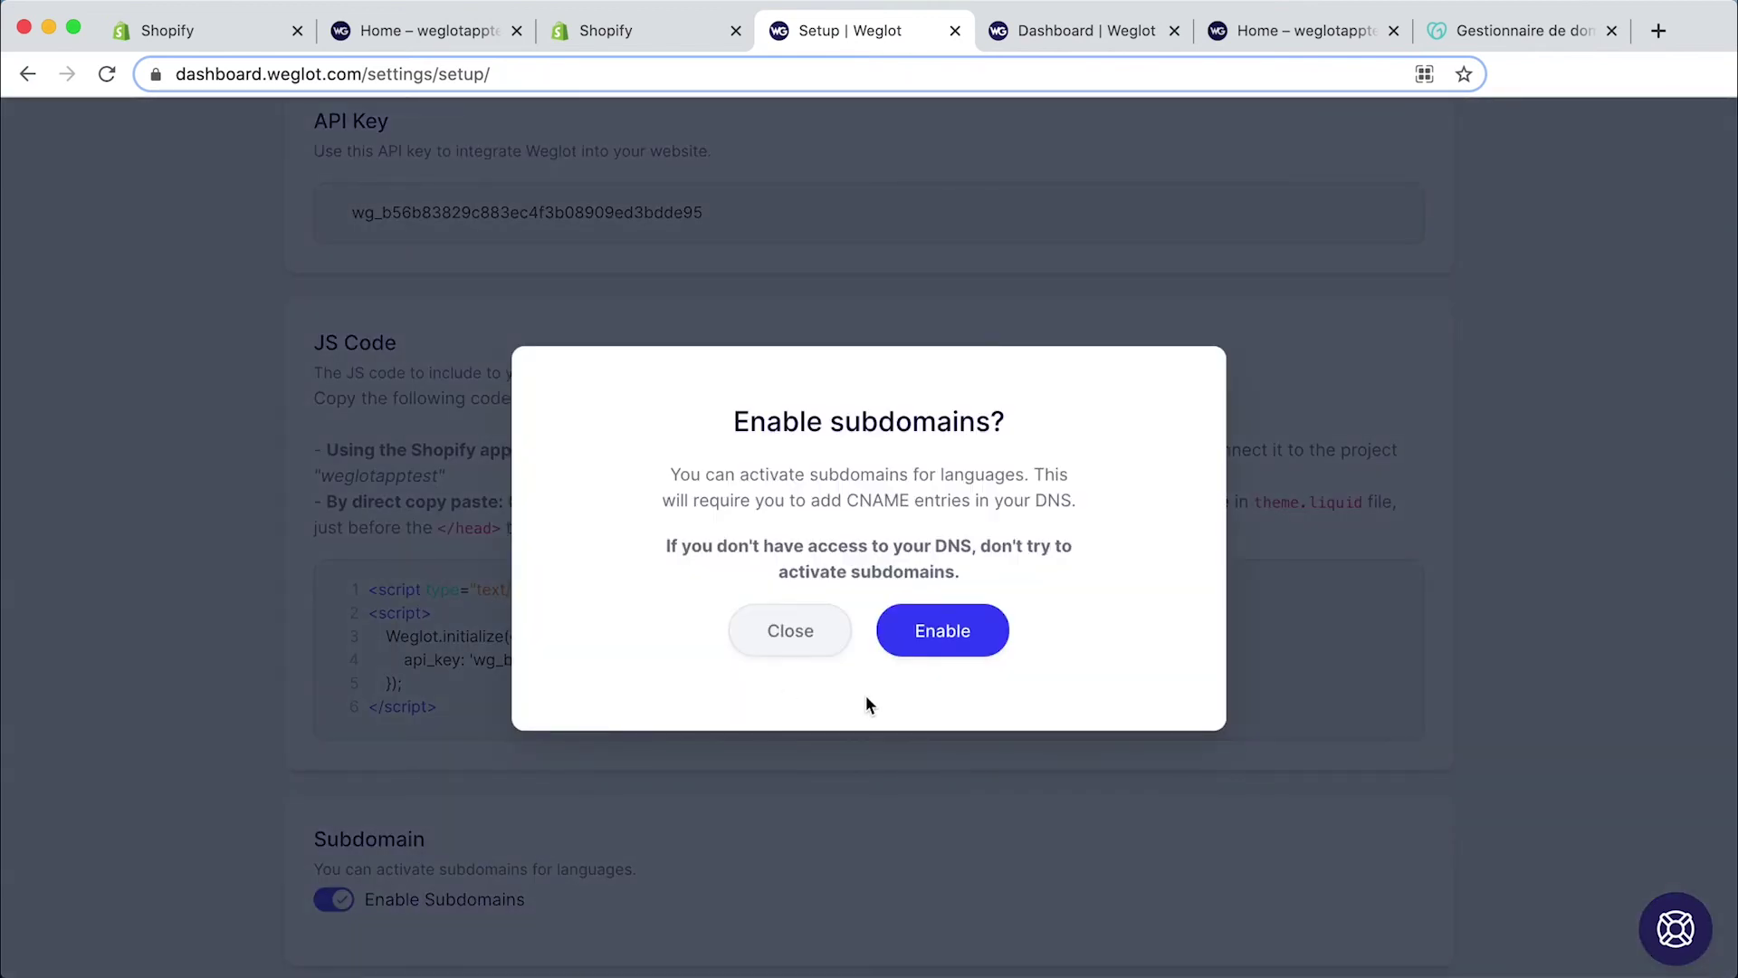
pyautogui.click(937, 643)
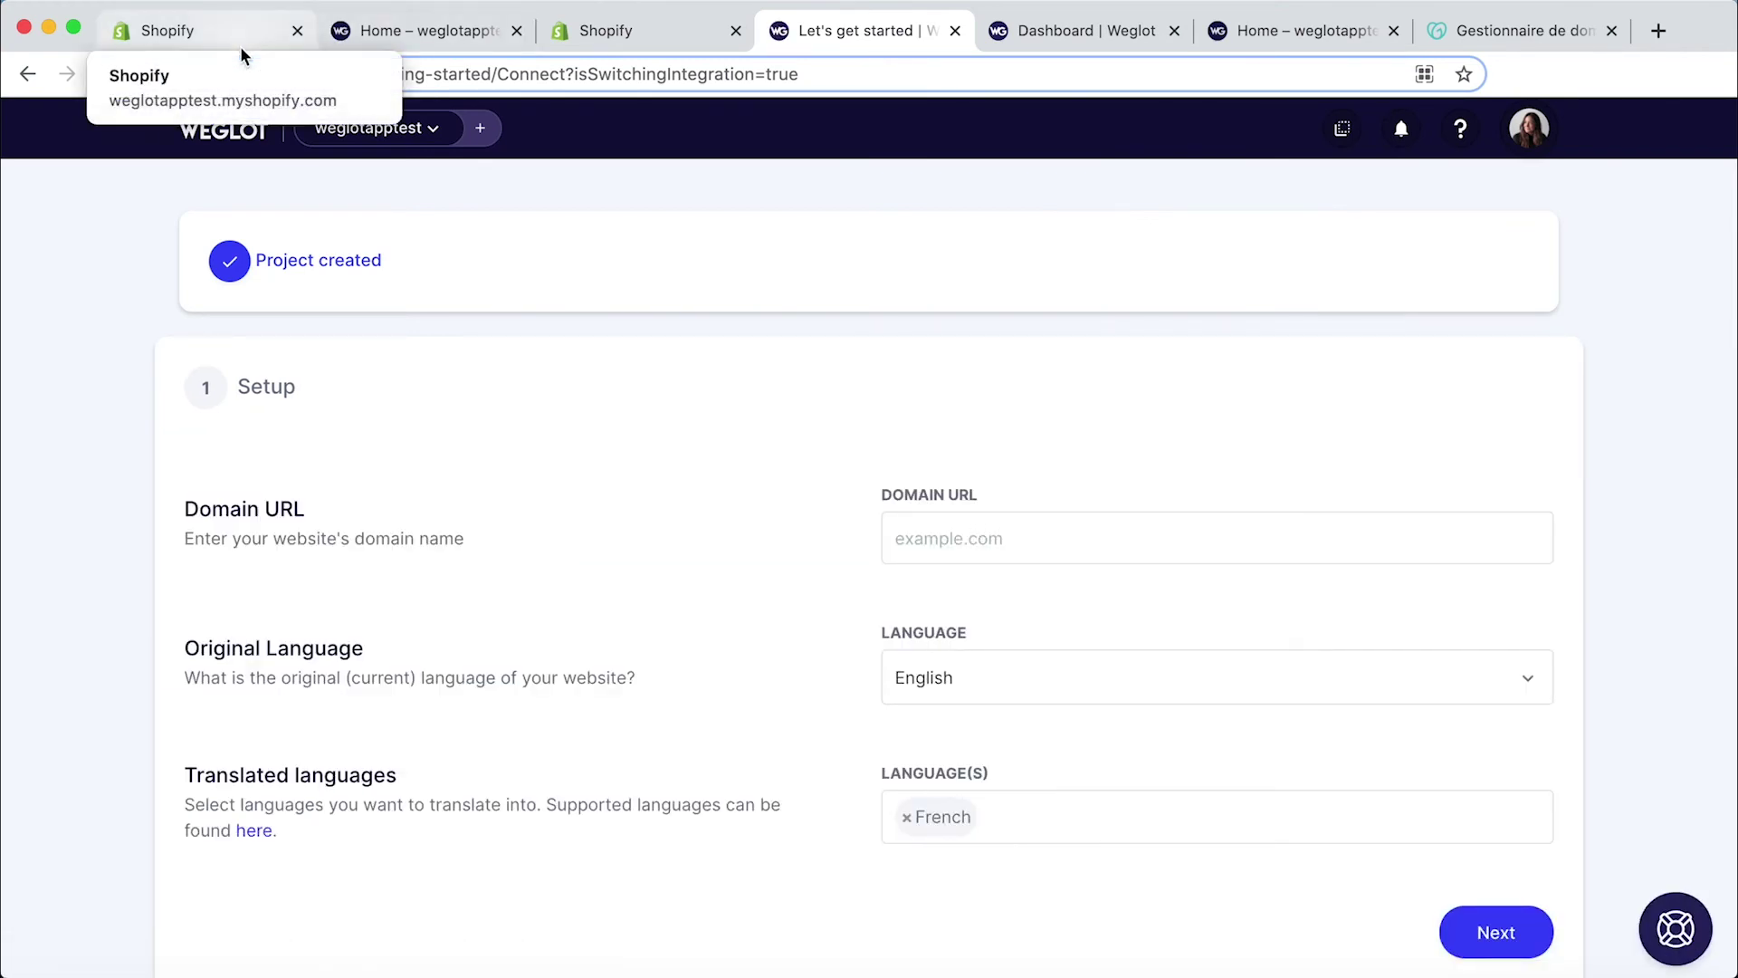
pyautogui.click(489, 28)
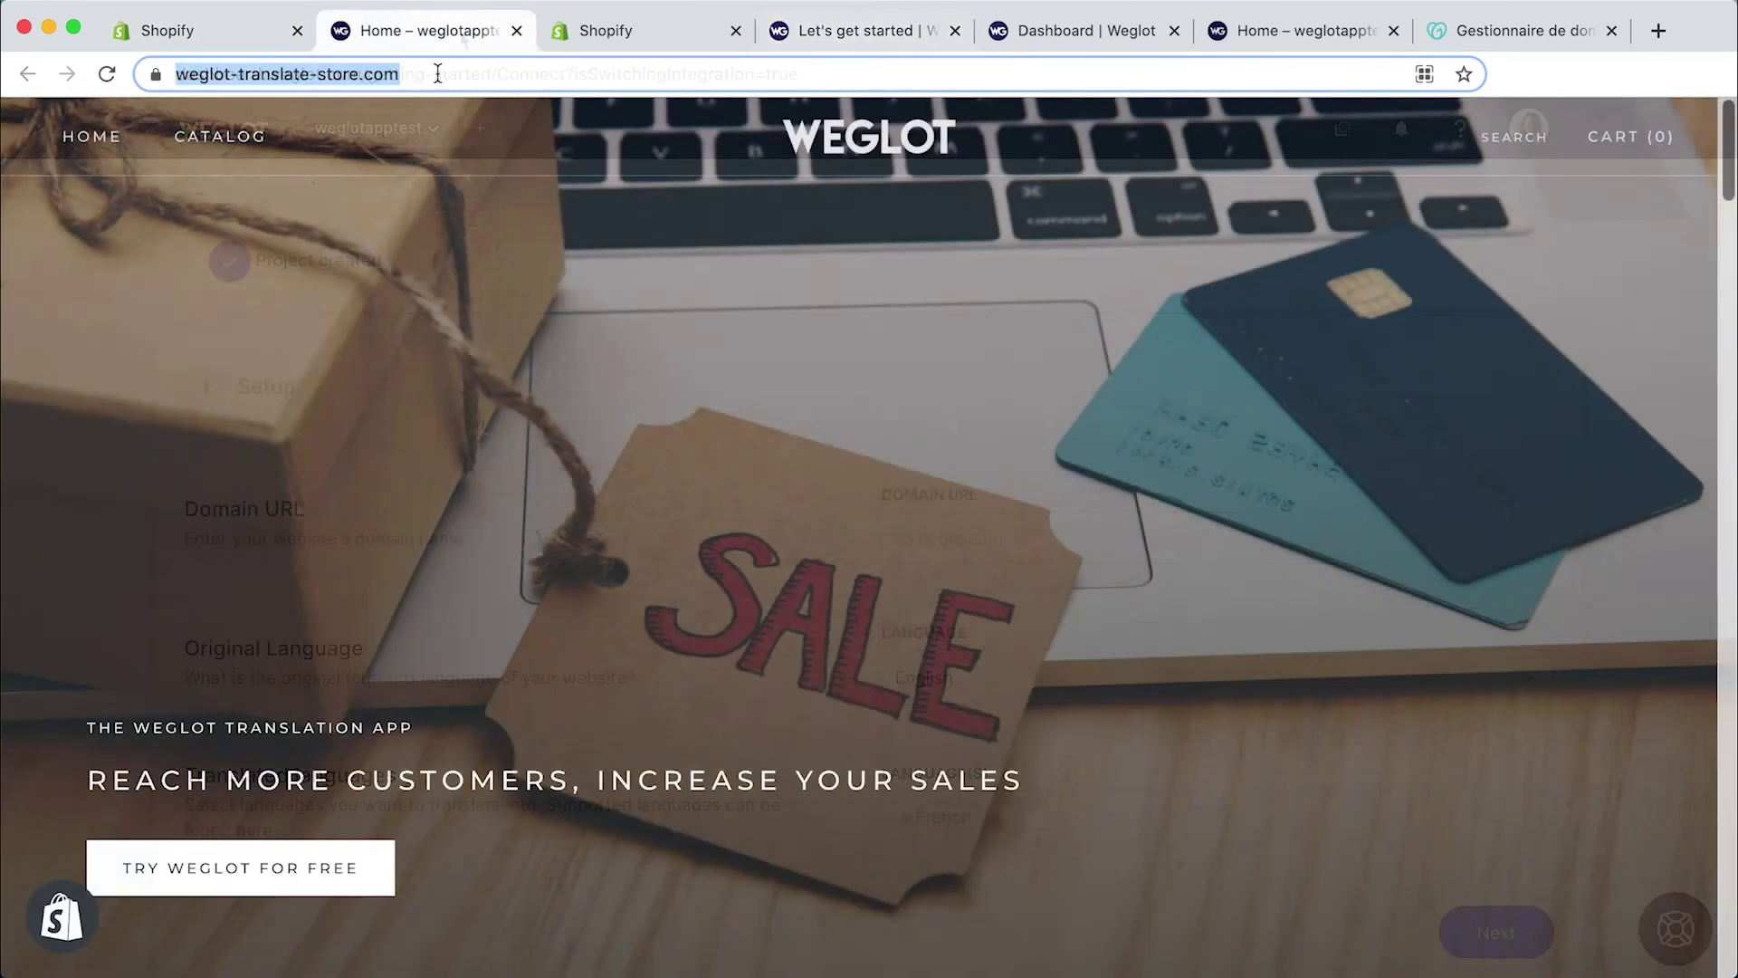
pyautogui.click(437, 73)
pyautogui.press('super+c')
pyautogui.click(855, 30)
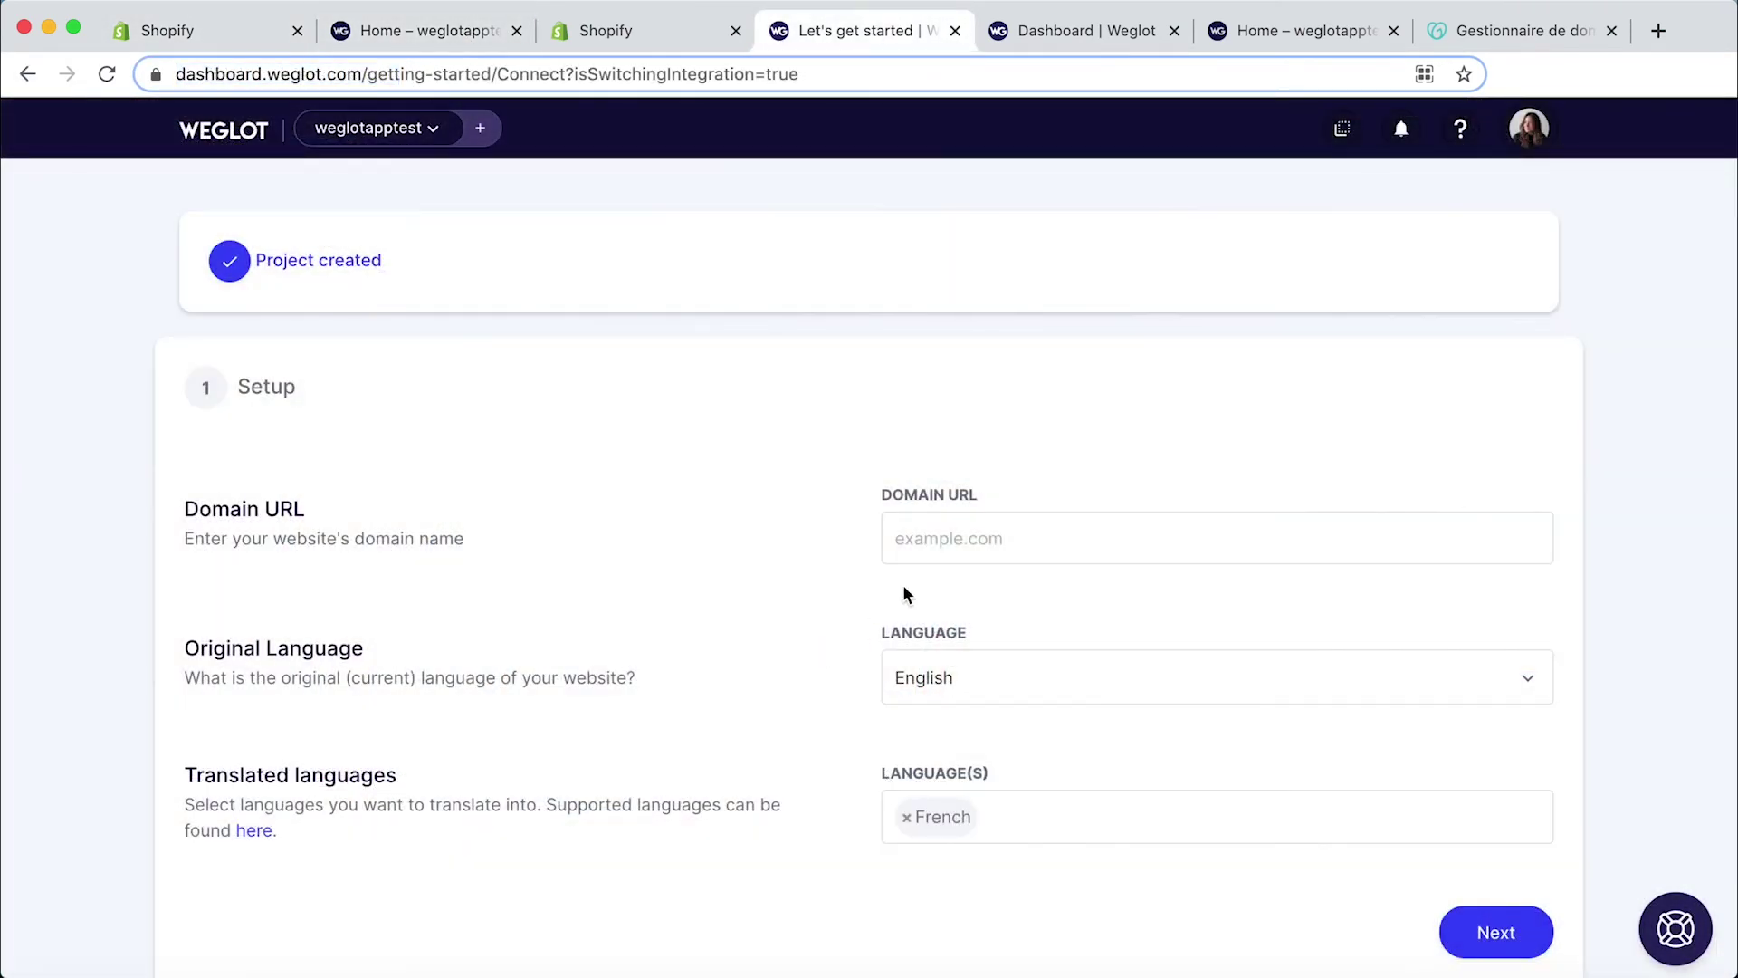
pyautogui.click(932, 553)
pyautogui.press('super+v')
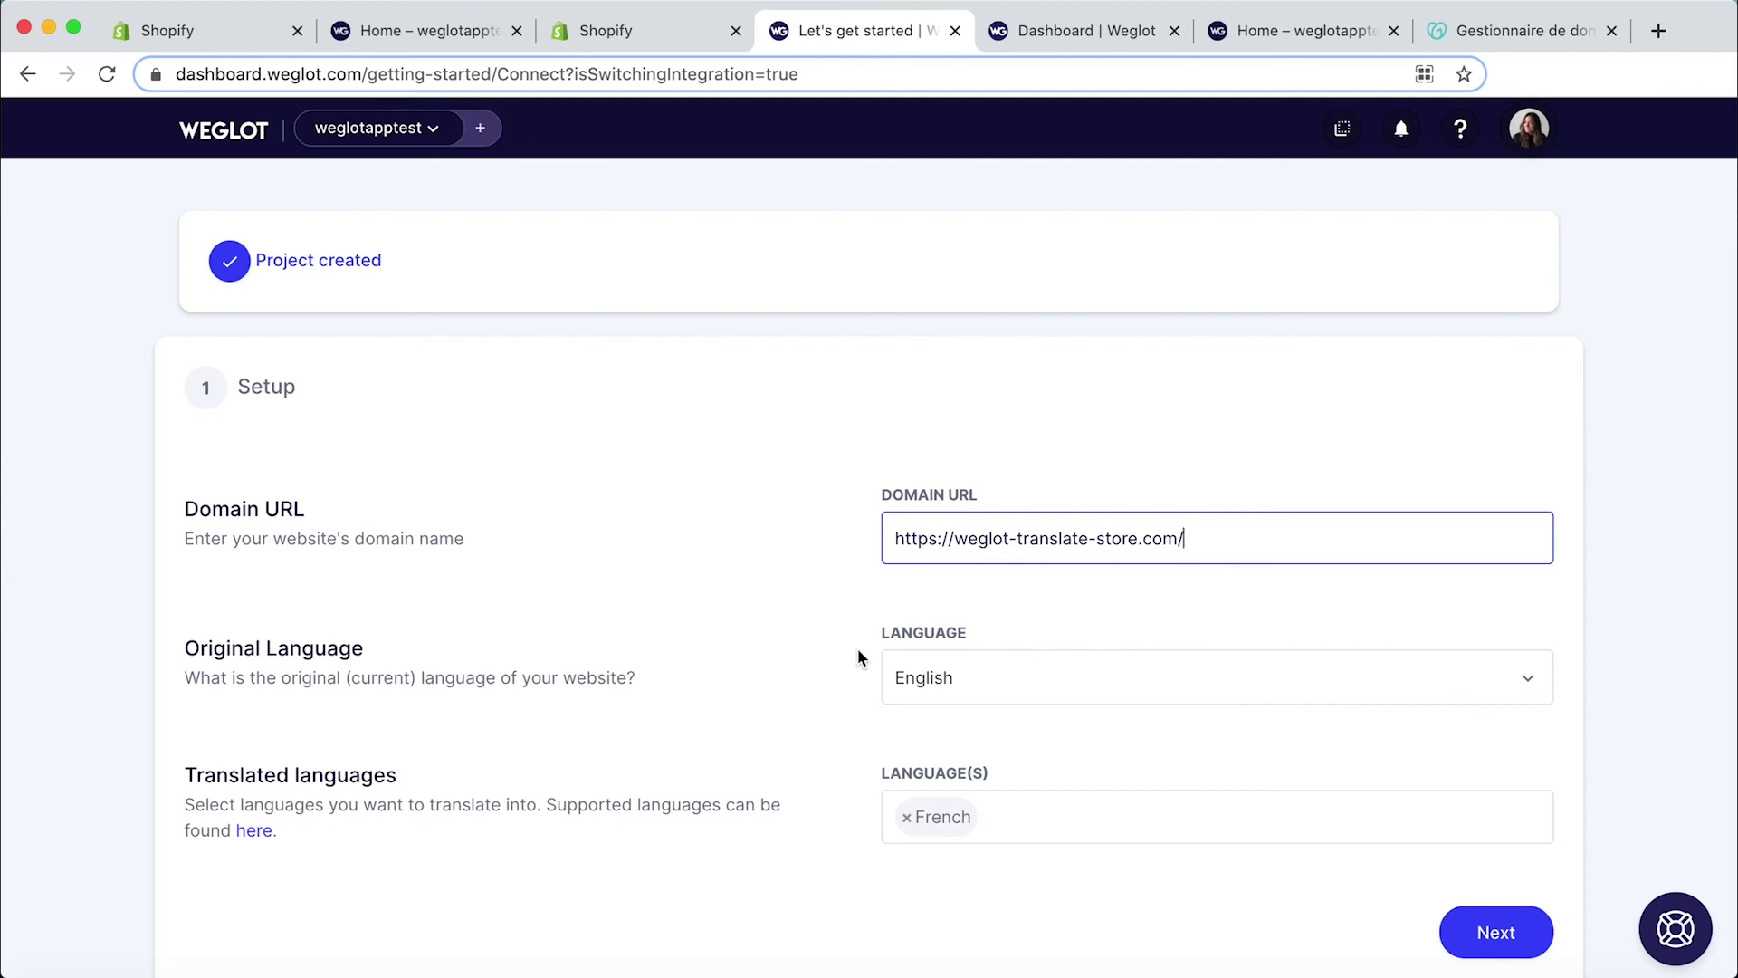
pyautogui.click(856, 649)
pyautogui.scroll(-2, 1041, 775)
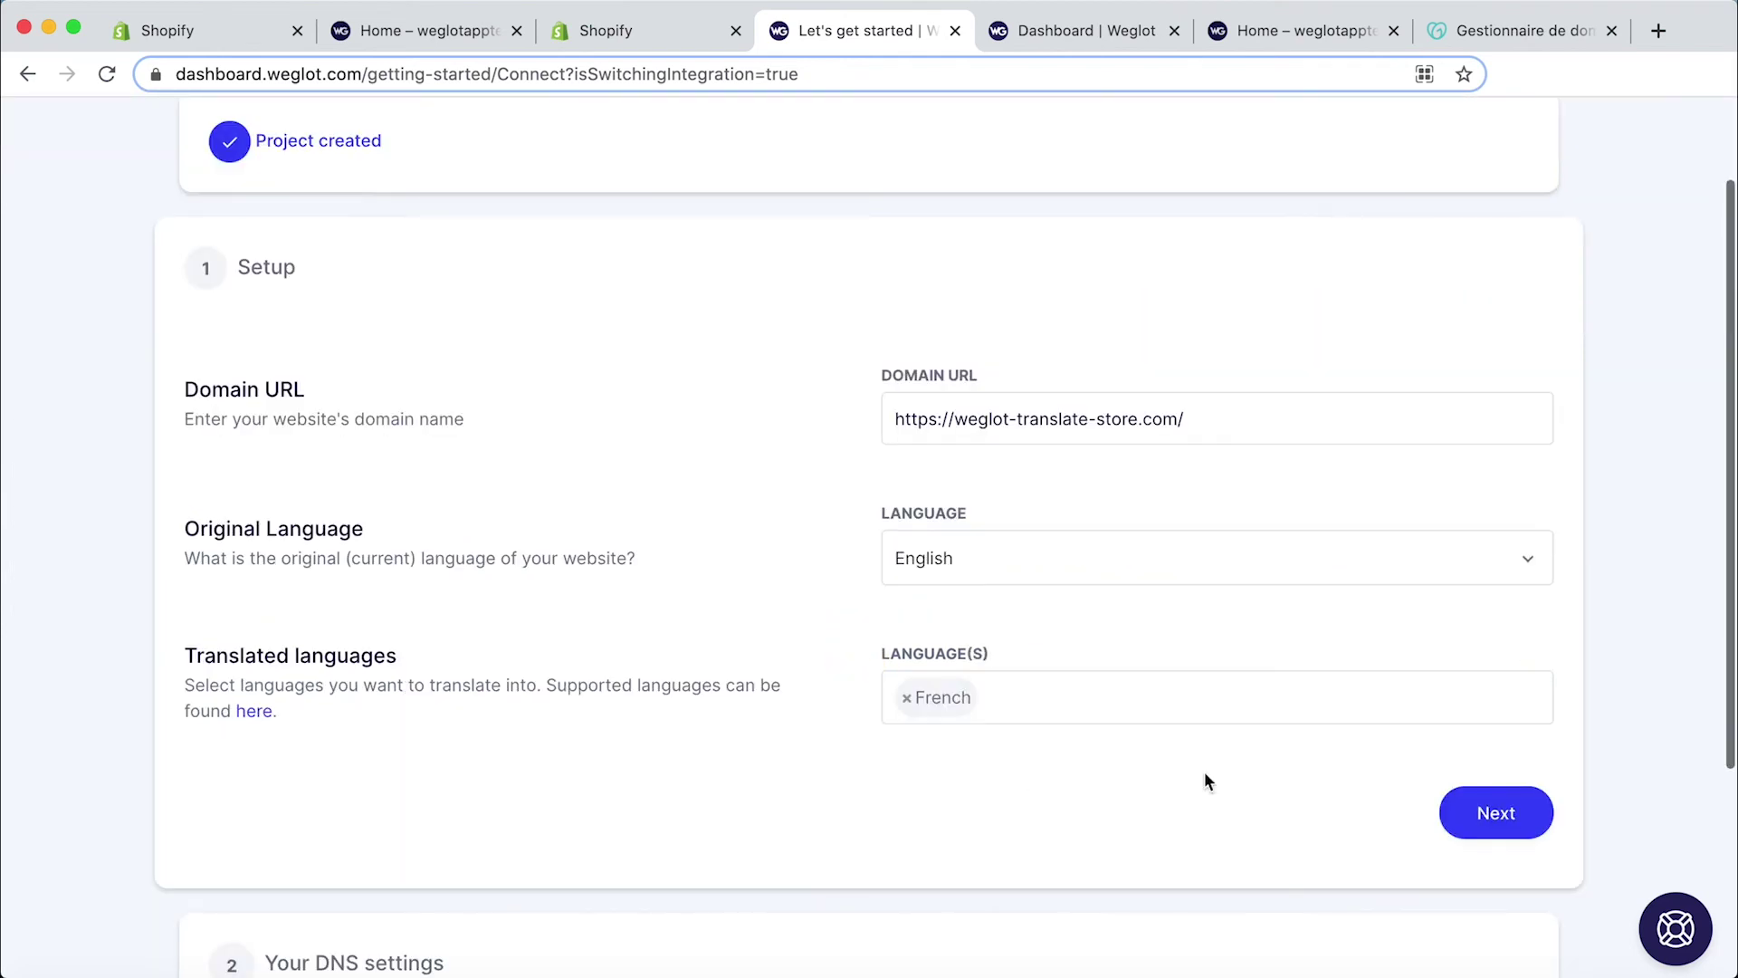
# Step: Submit the setup, proceed past the verified fr CNAME entry, and wait for Domain ready
pyautogui.click(1496, 813)
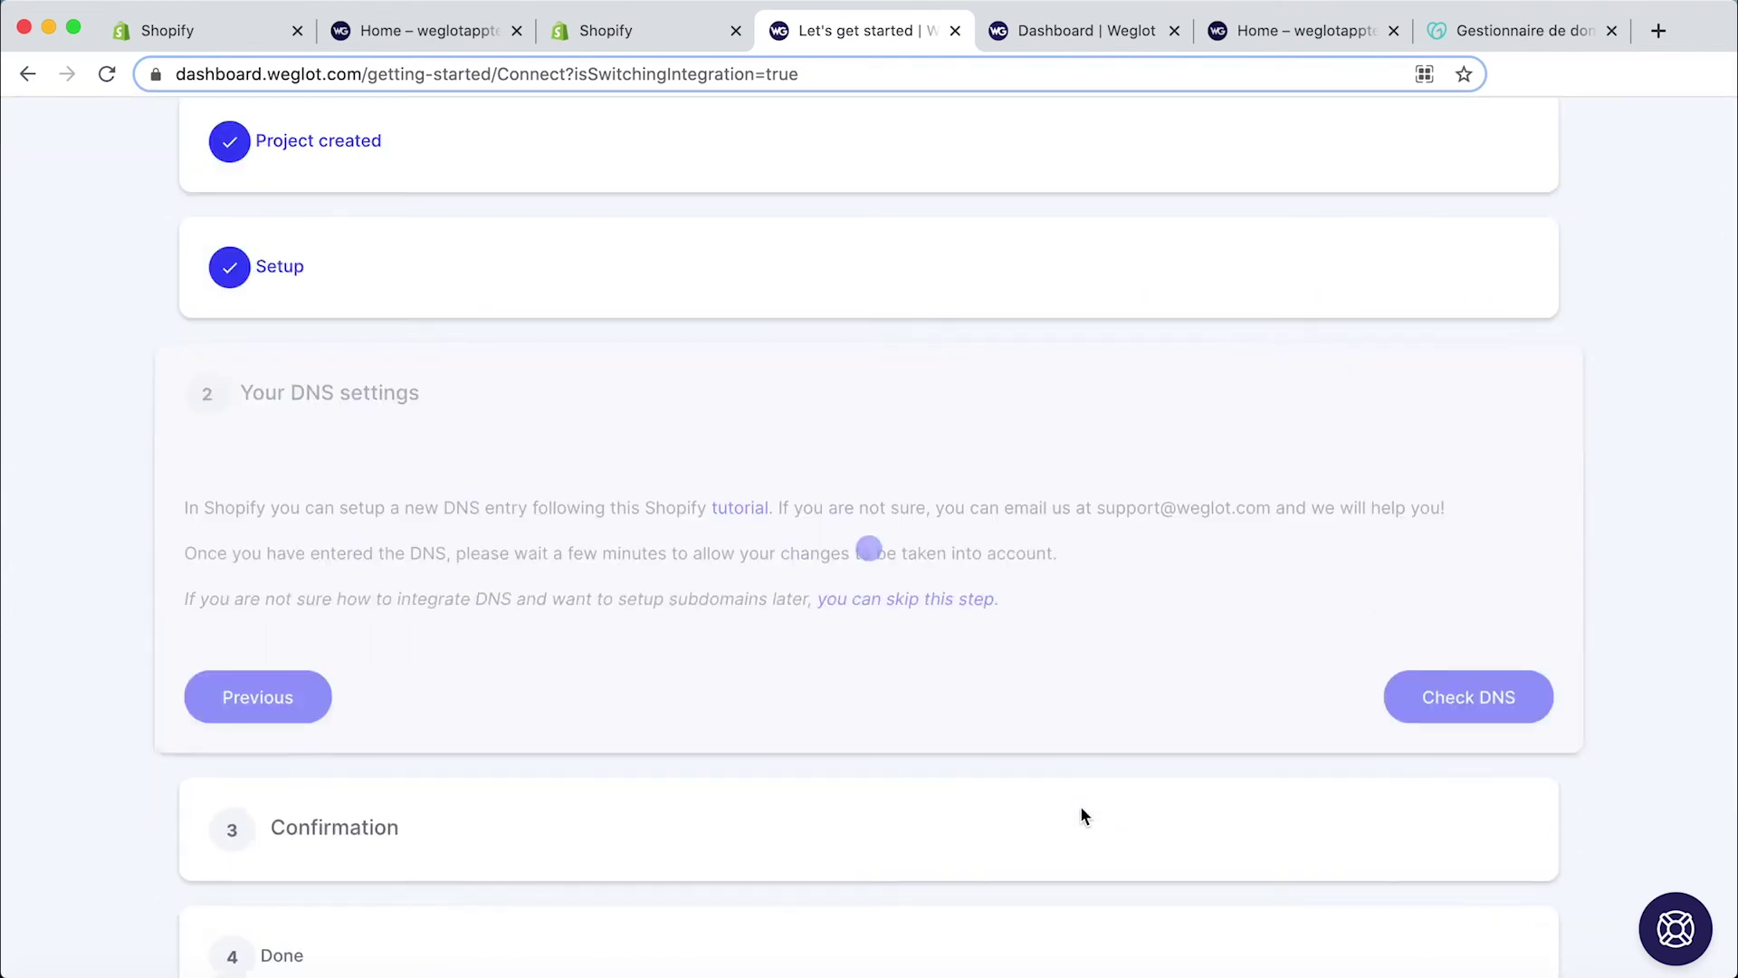
pyautogui.scroll(-1, 1082, 815)
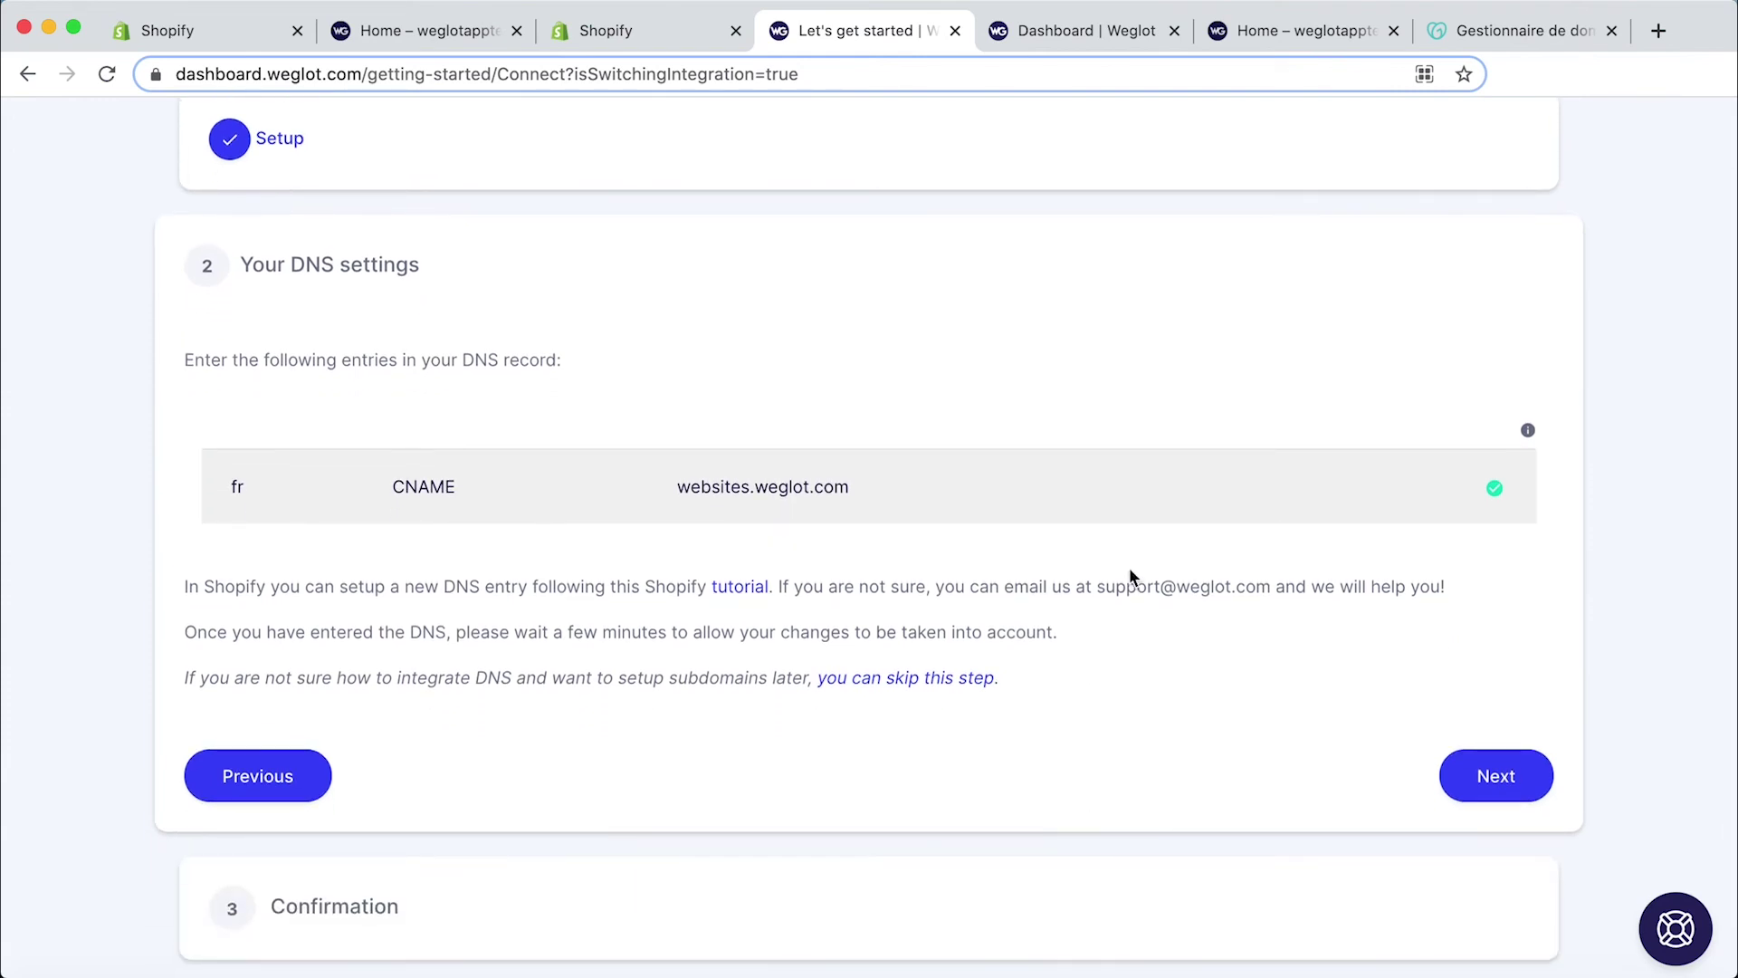
pyautogui.click(1458, 777)
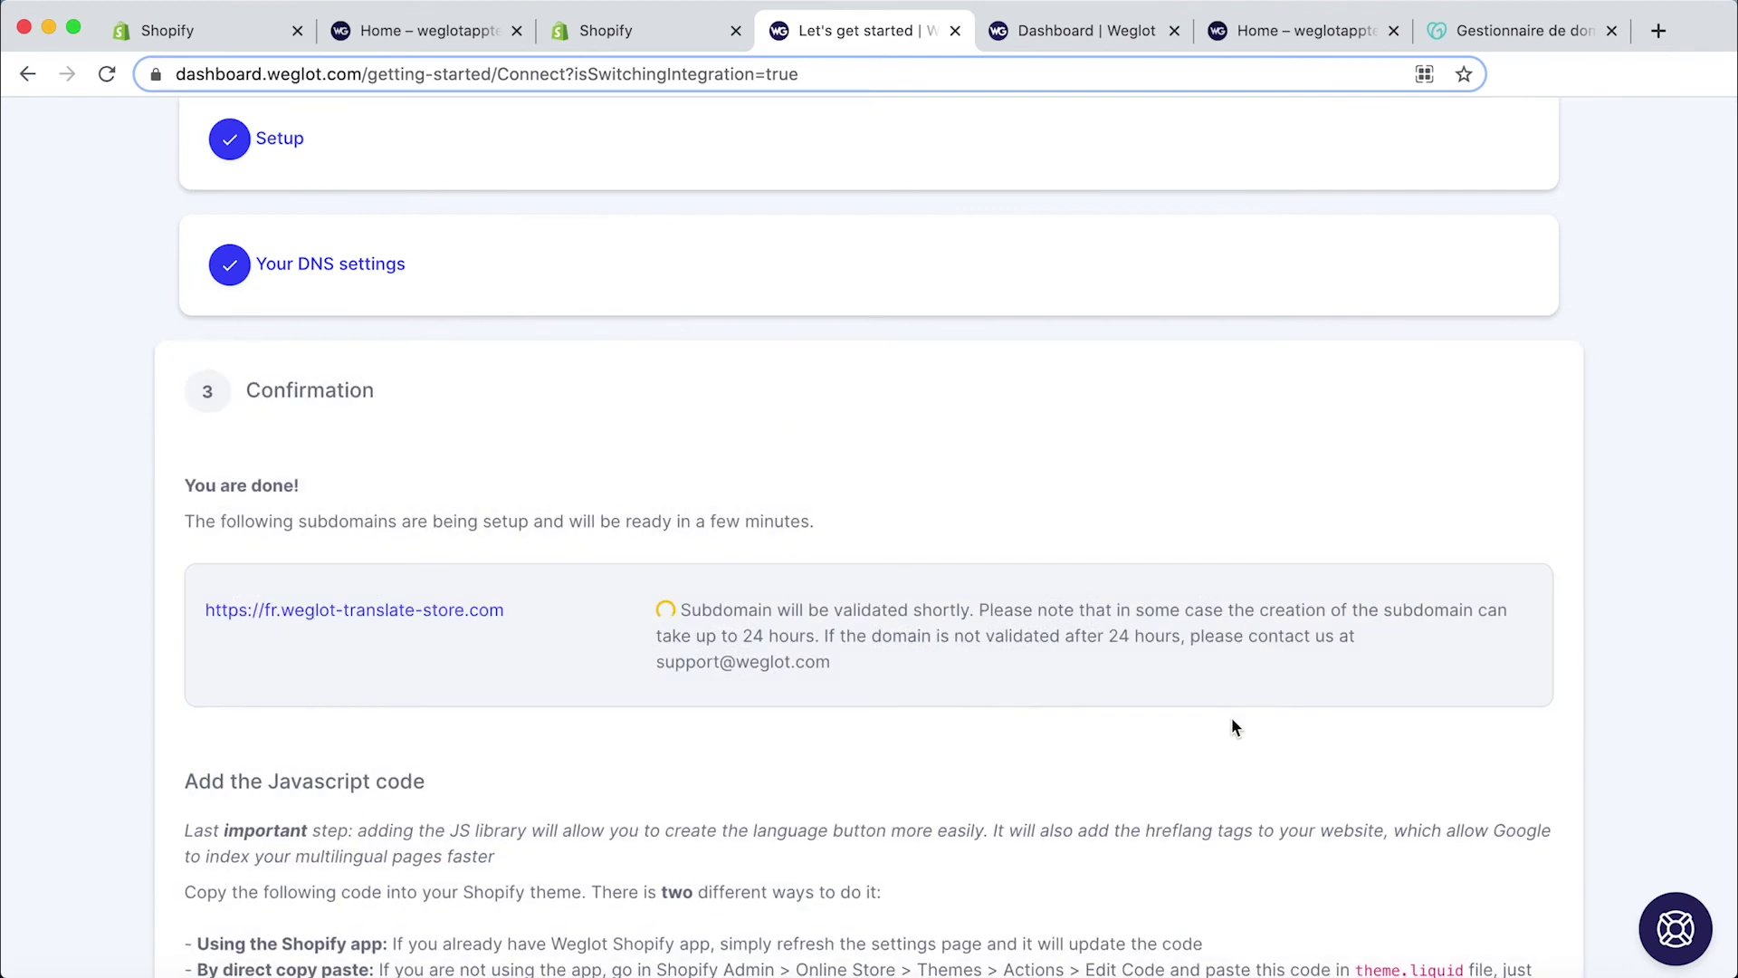
pyautogui.scroll(-1, 1232, 726)
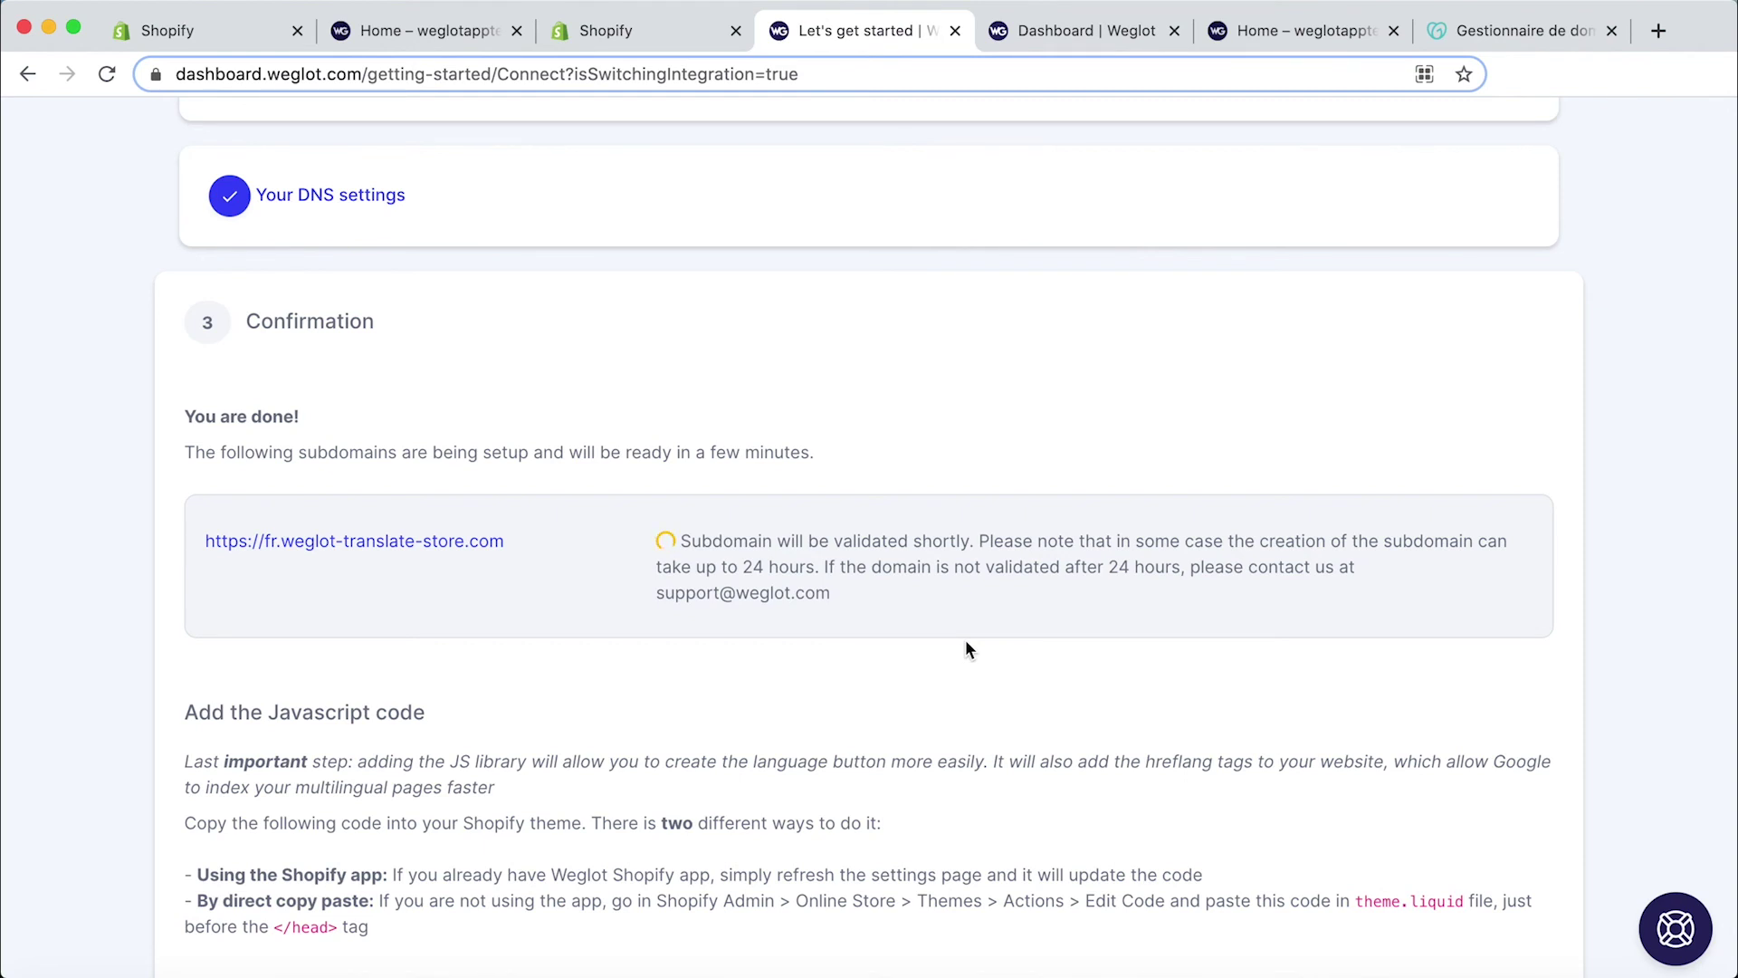
pyautogui.scroll(-2, 966, 641)
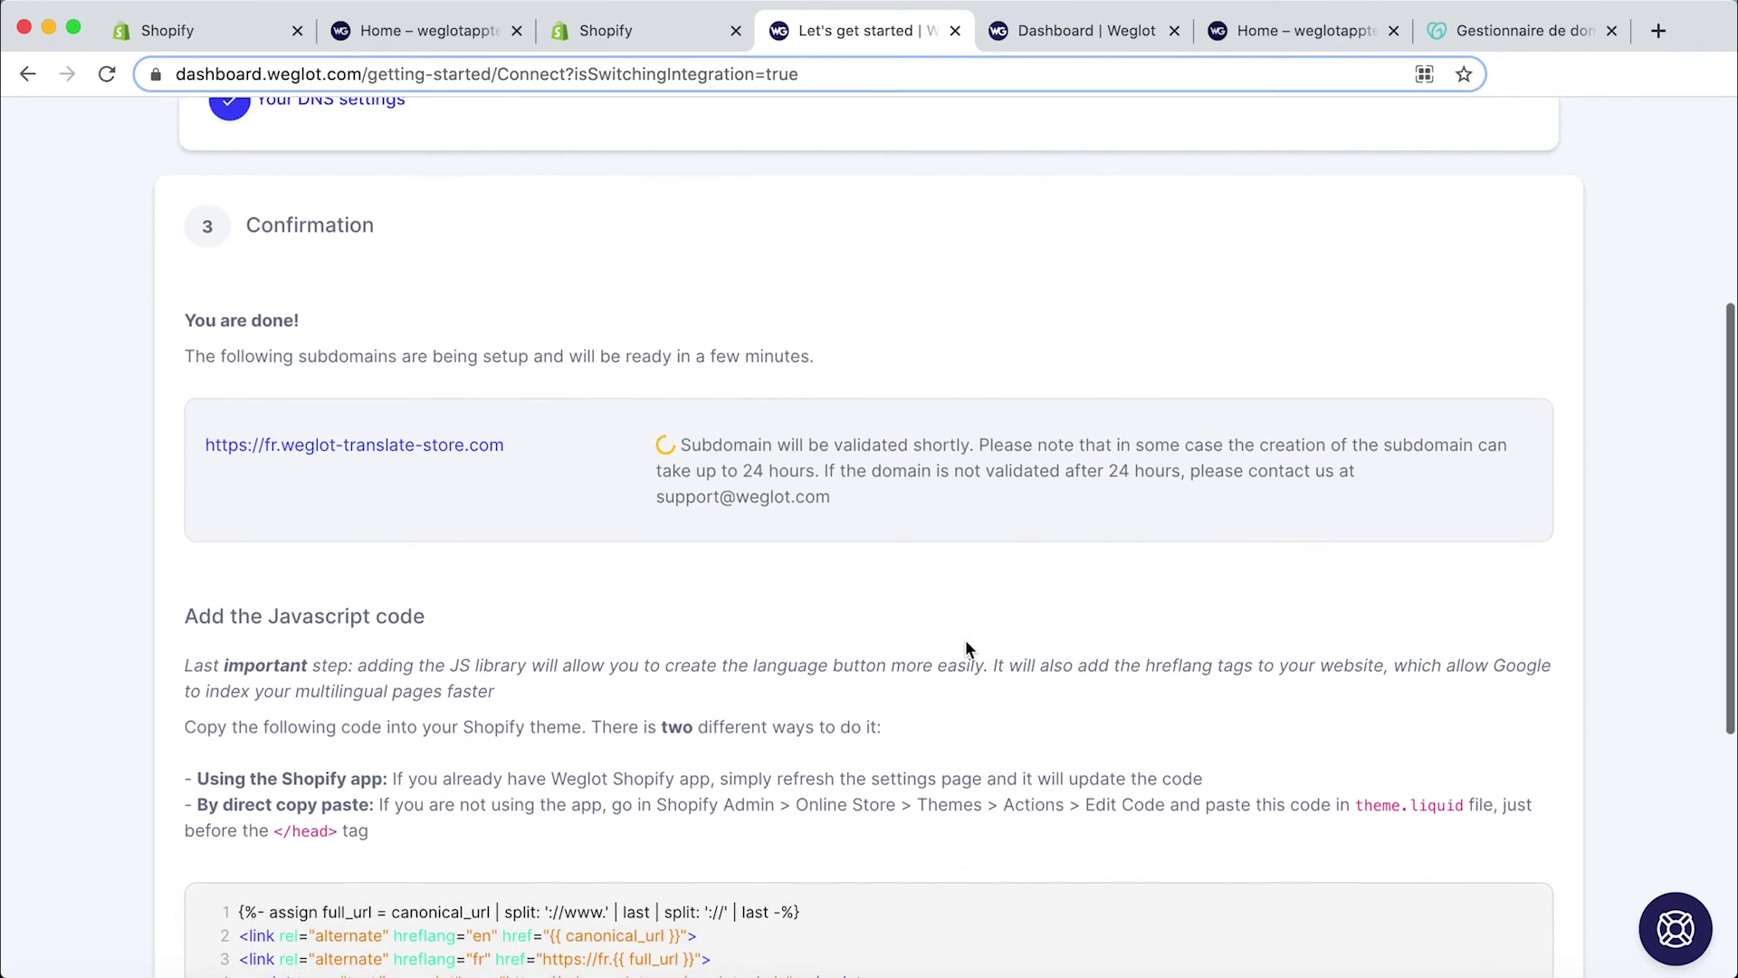
pyautogui.scroll(1, 965, 640)
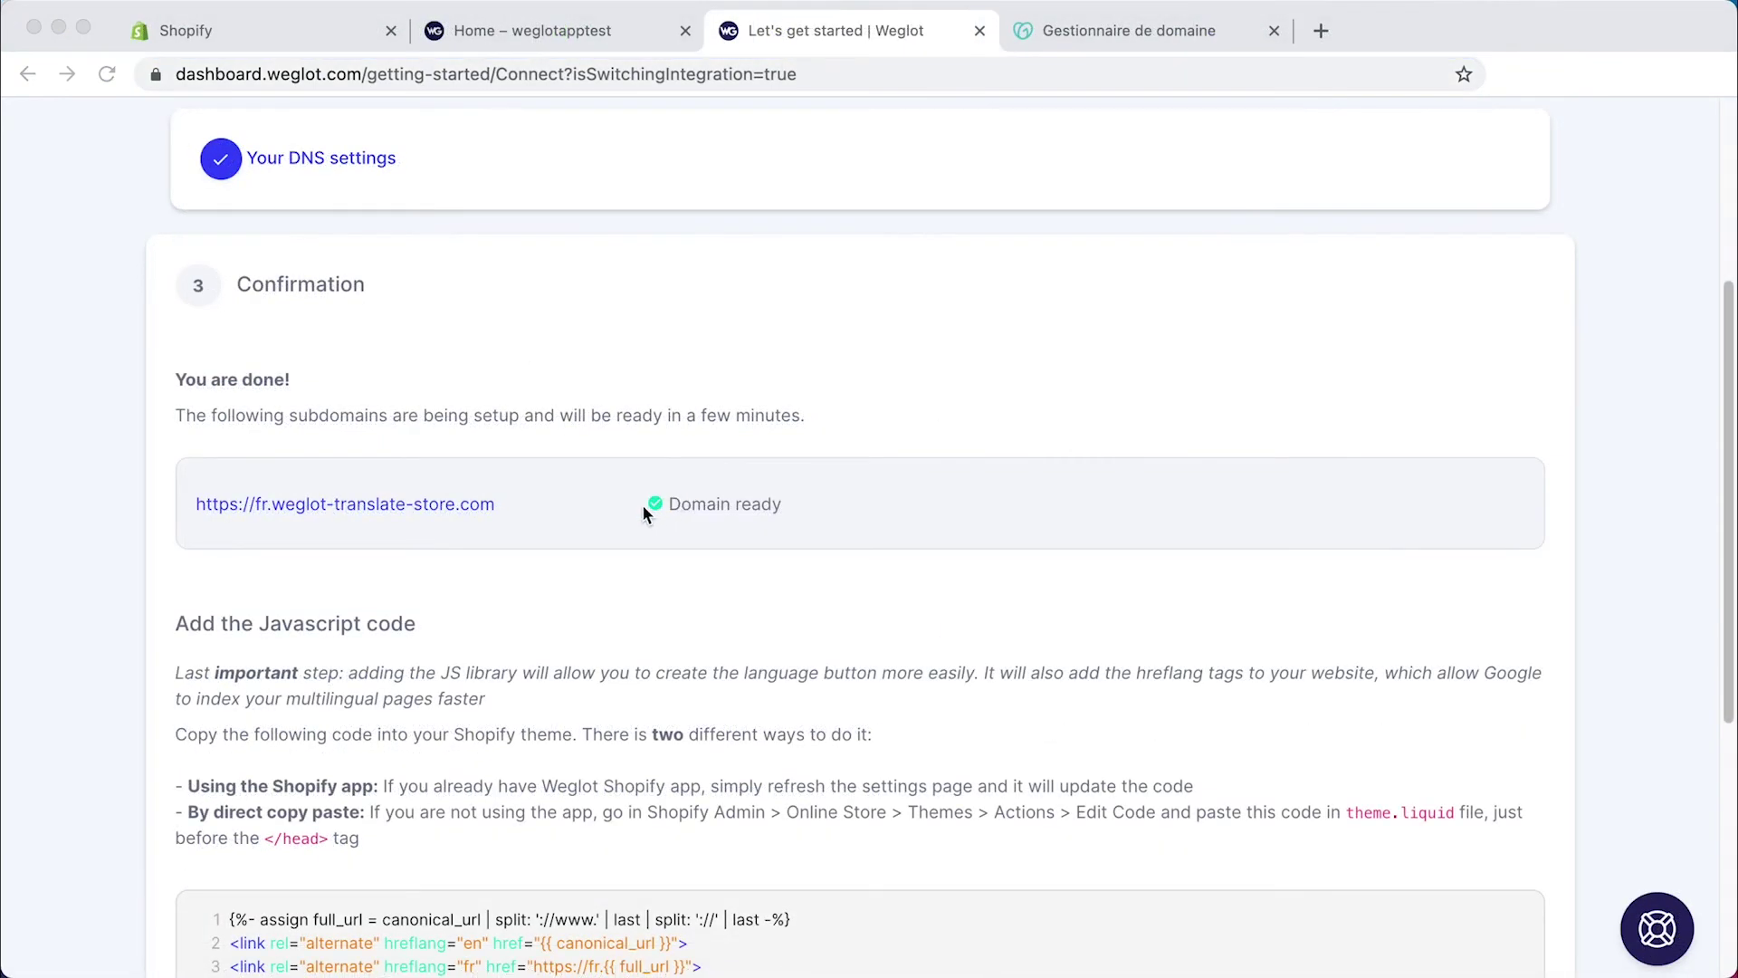
pyautogui.click(910, 514)
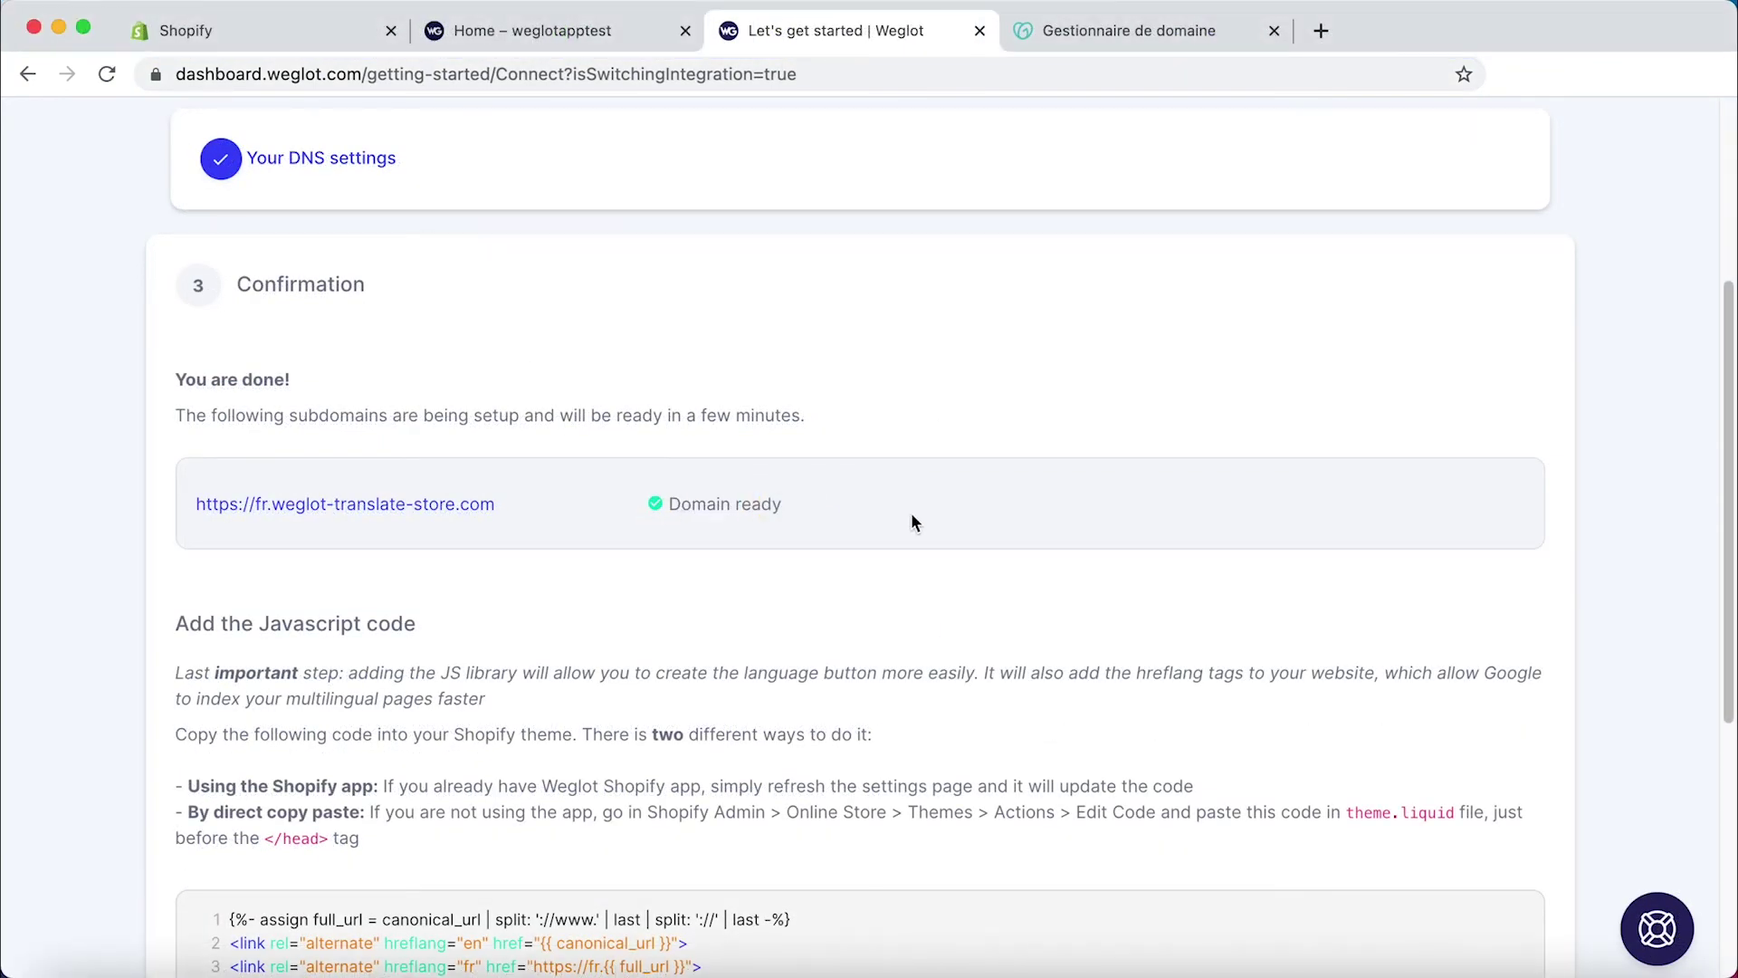
# Step: Reload the store, switch it to Français, and check the fr subdomain in the address
pyautogui.click(487, 35)
pyautogui.click(108, 75)
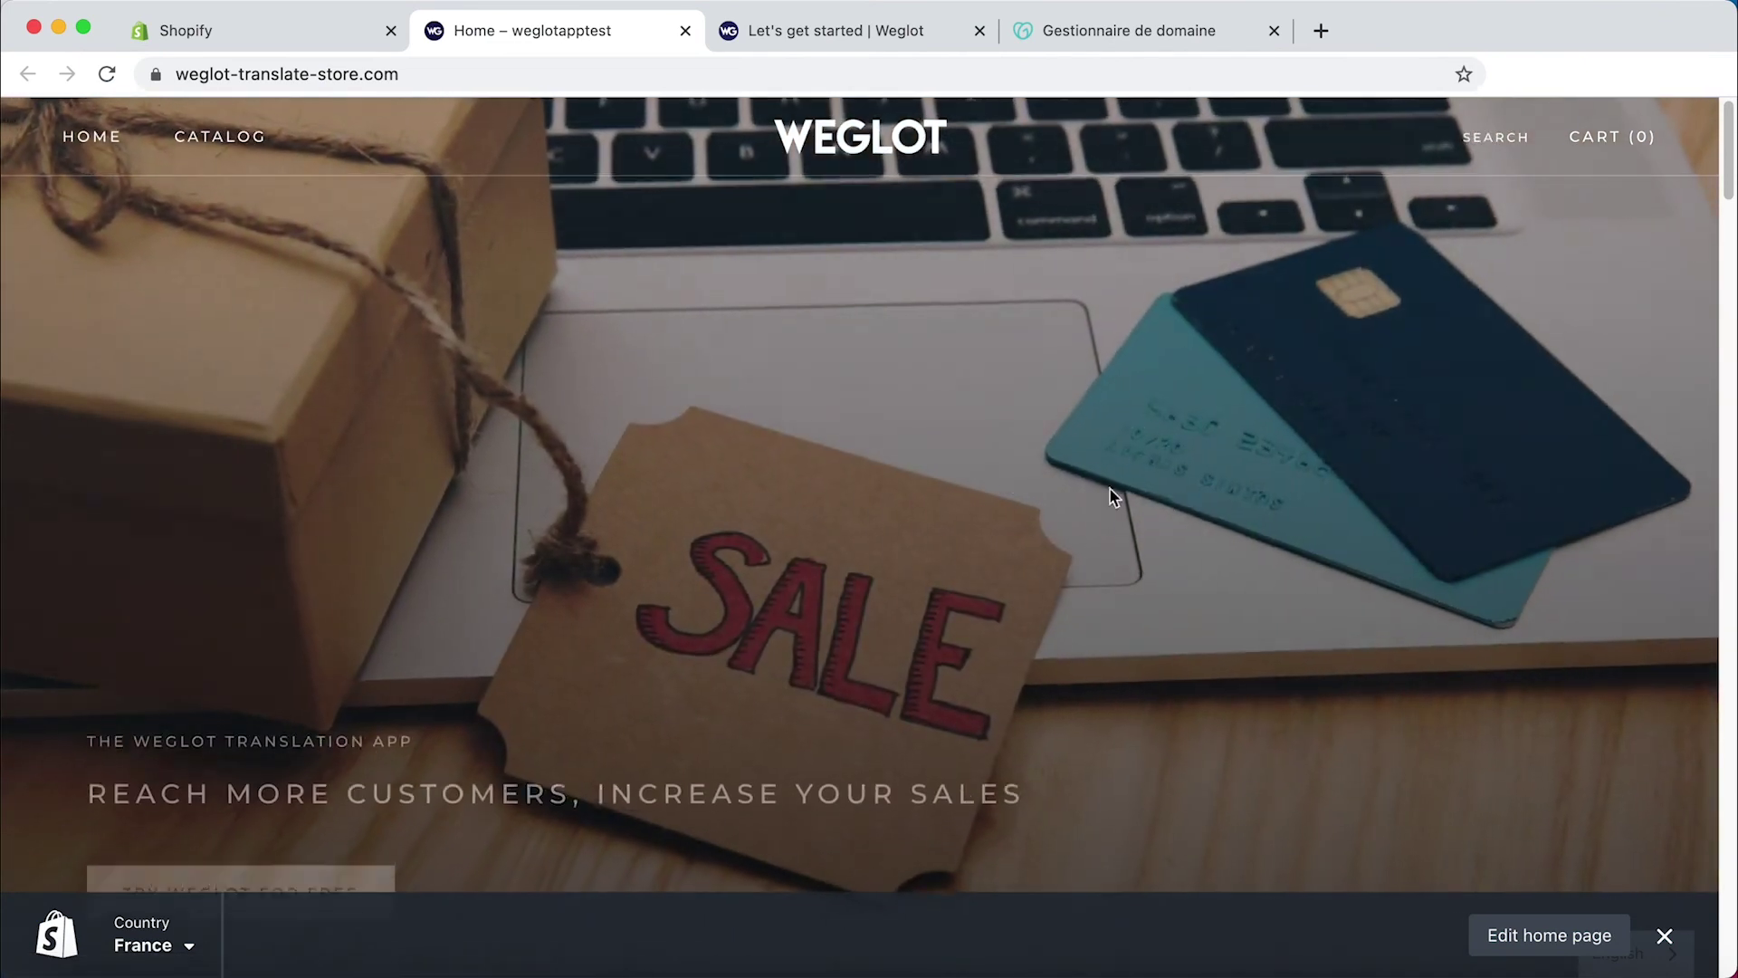
pyautogui.click(1664, 935)
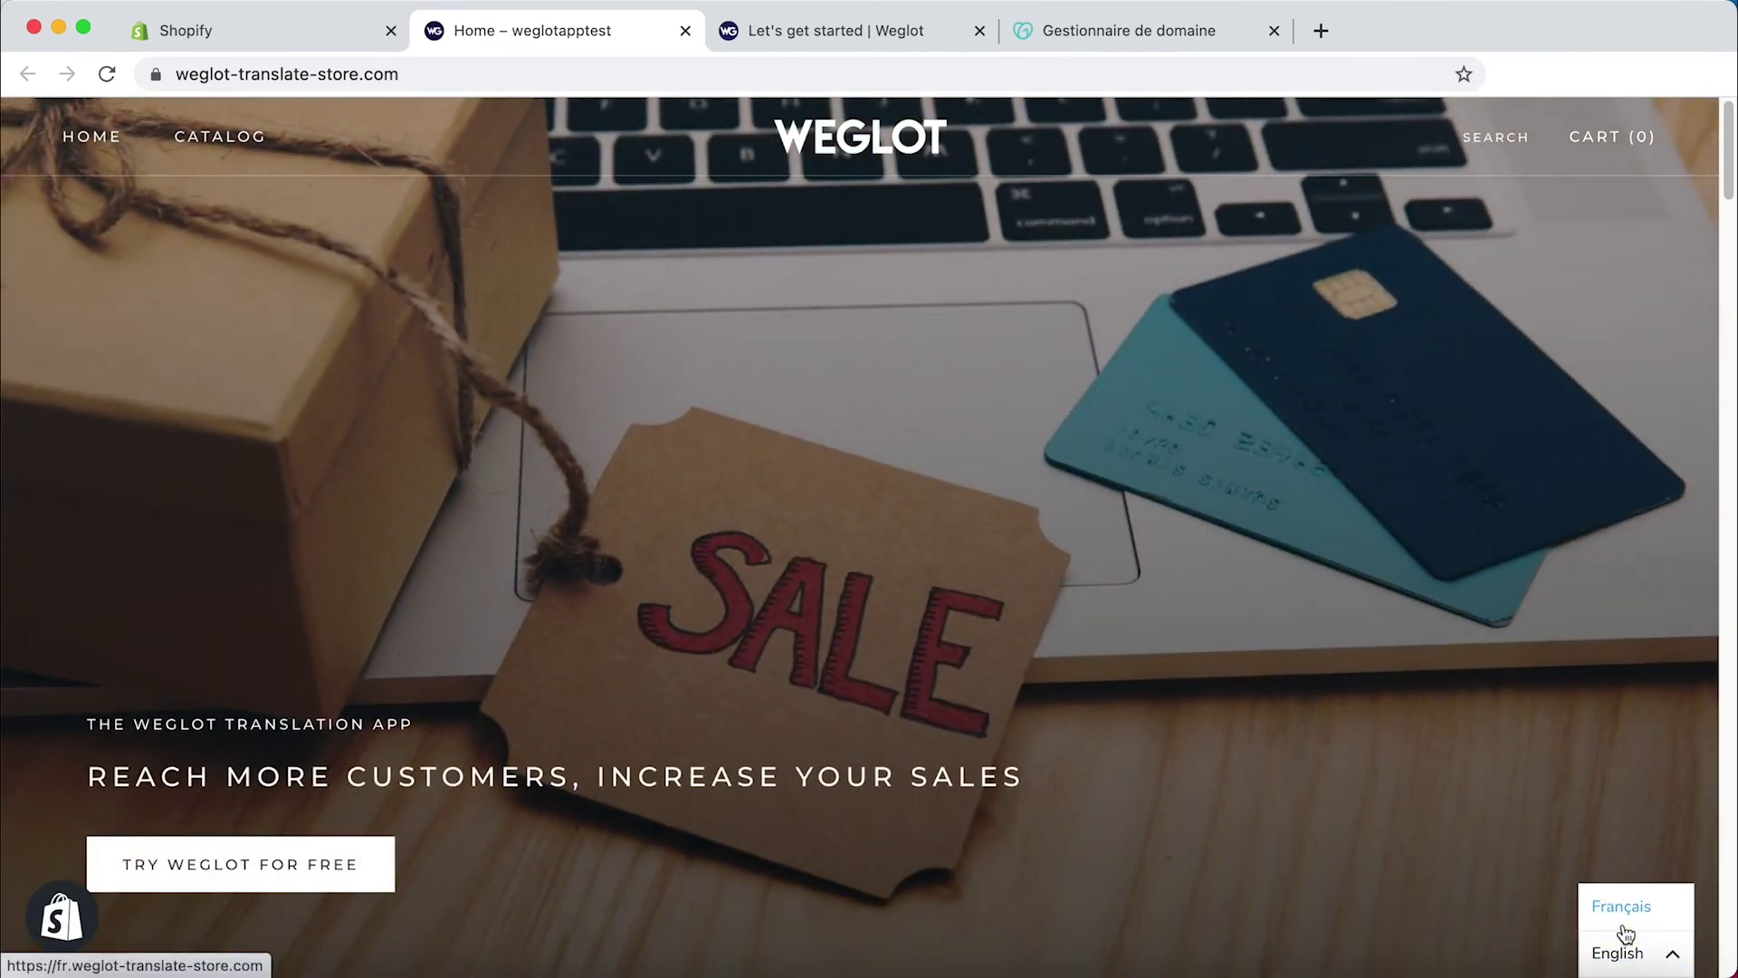
pyautogui.click(1625, 927)
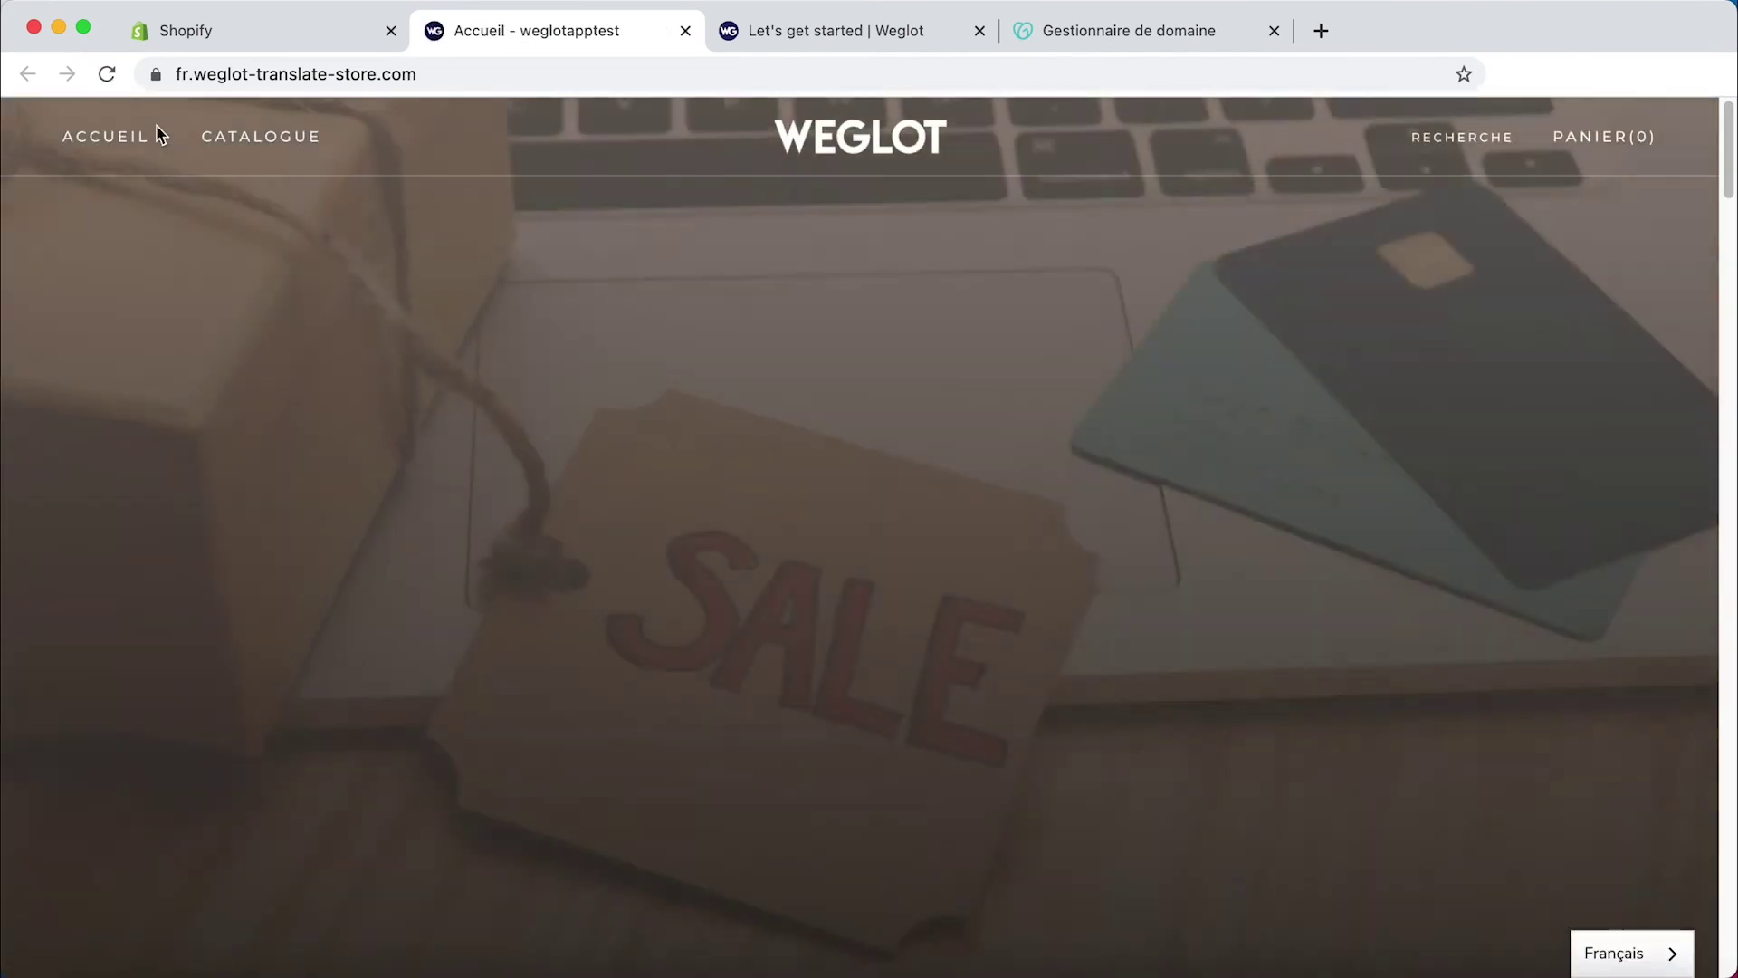
pyautogui.moveTo(177, 73); pyautogui.dragTo(251, 74)
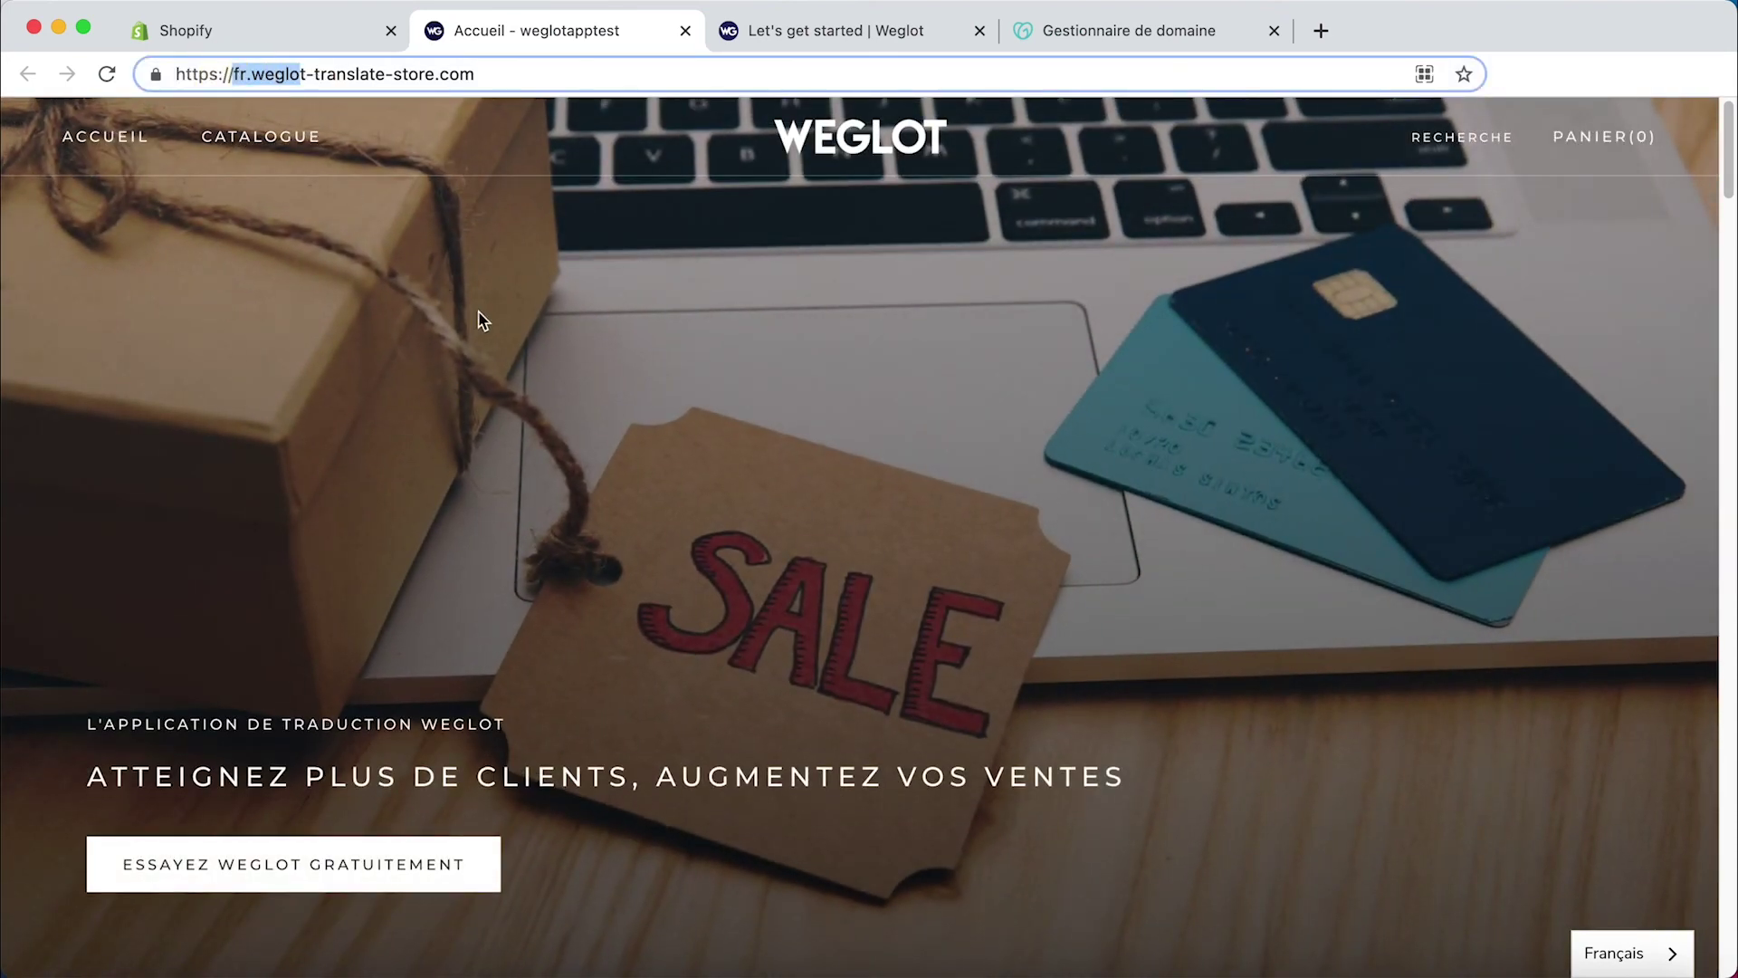
pyautogui.click(484, 322)
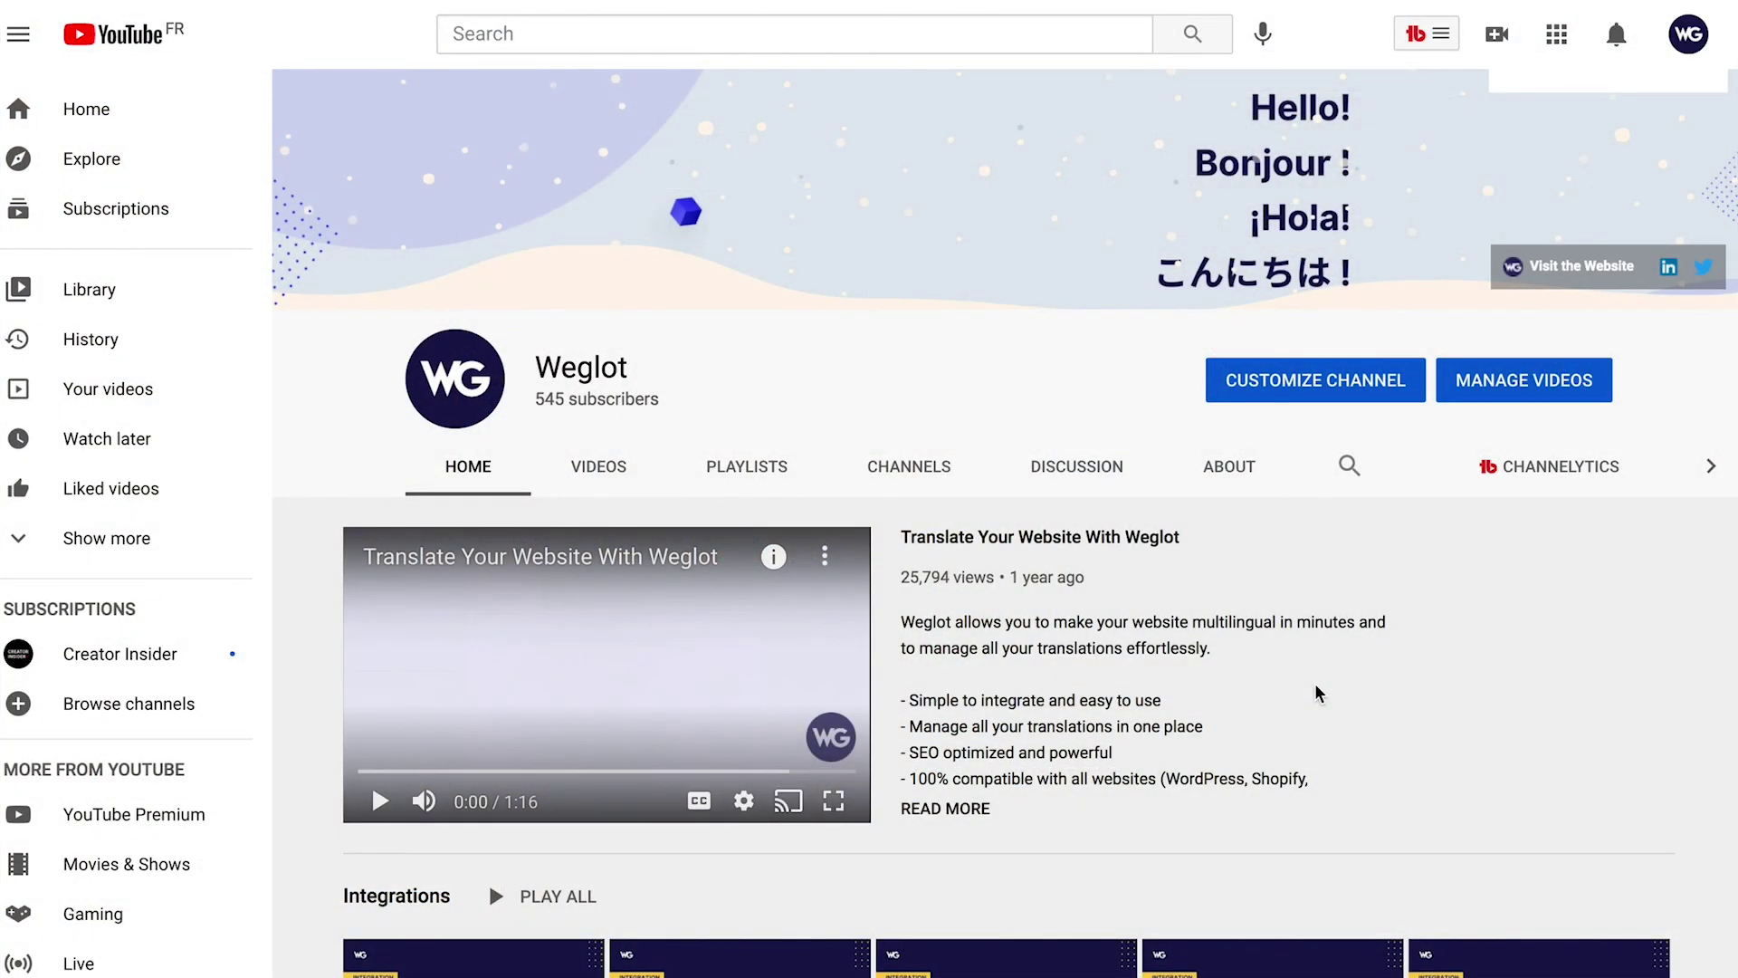
# Step: Scroll the Weglot channel page past Integrations to reveal the Tutorials and Uploads rows
pyautogui.scroll(-5, 1318, 692)
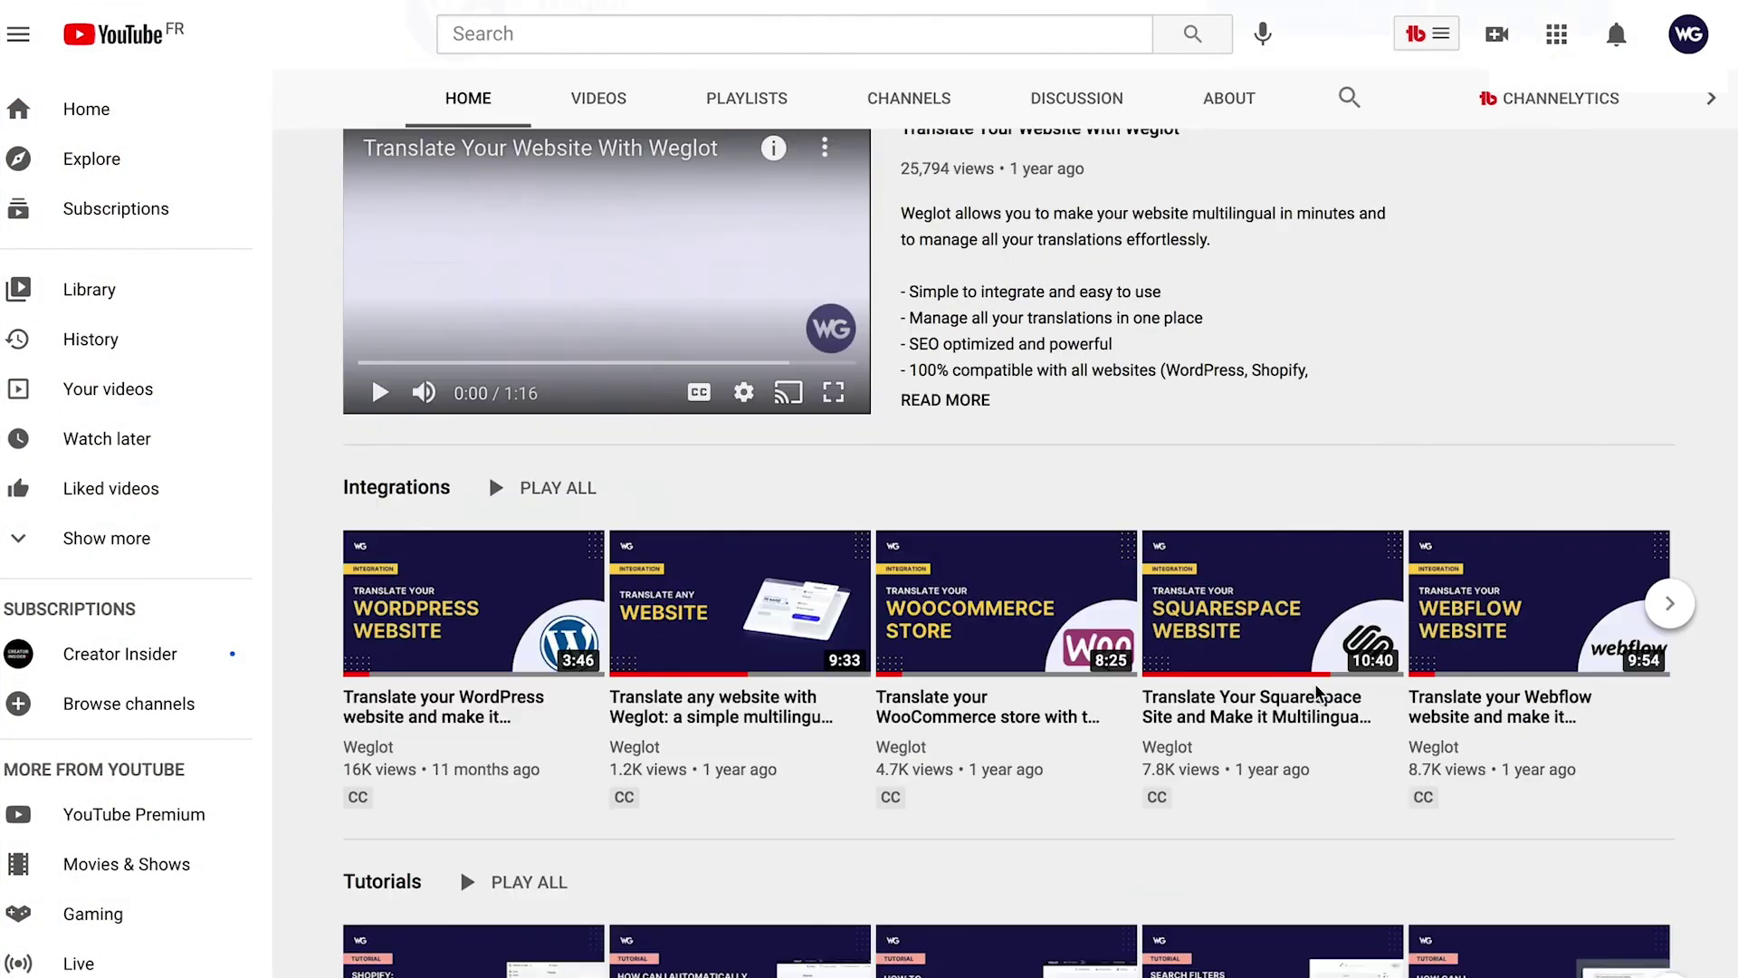
pyautogui.scroll(-7, 1318, 693)
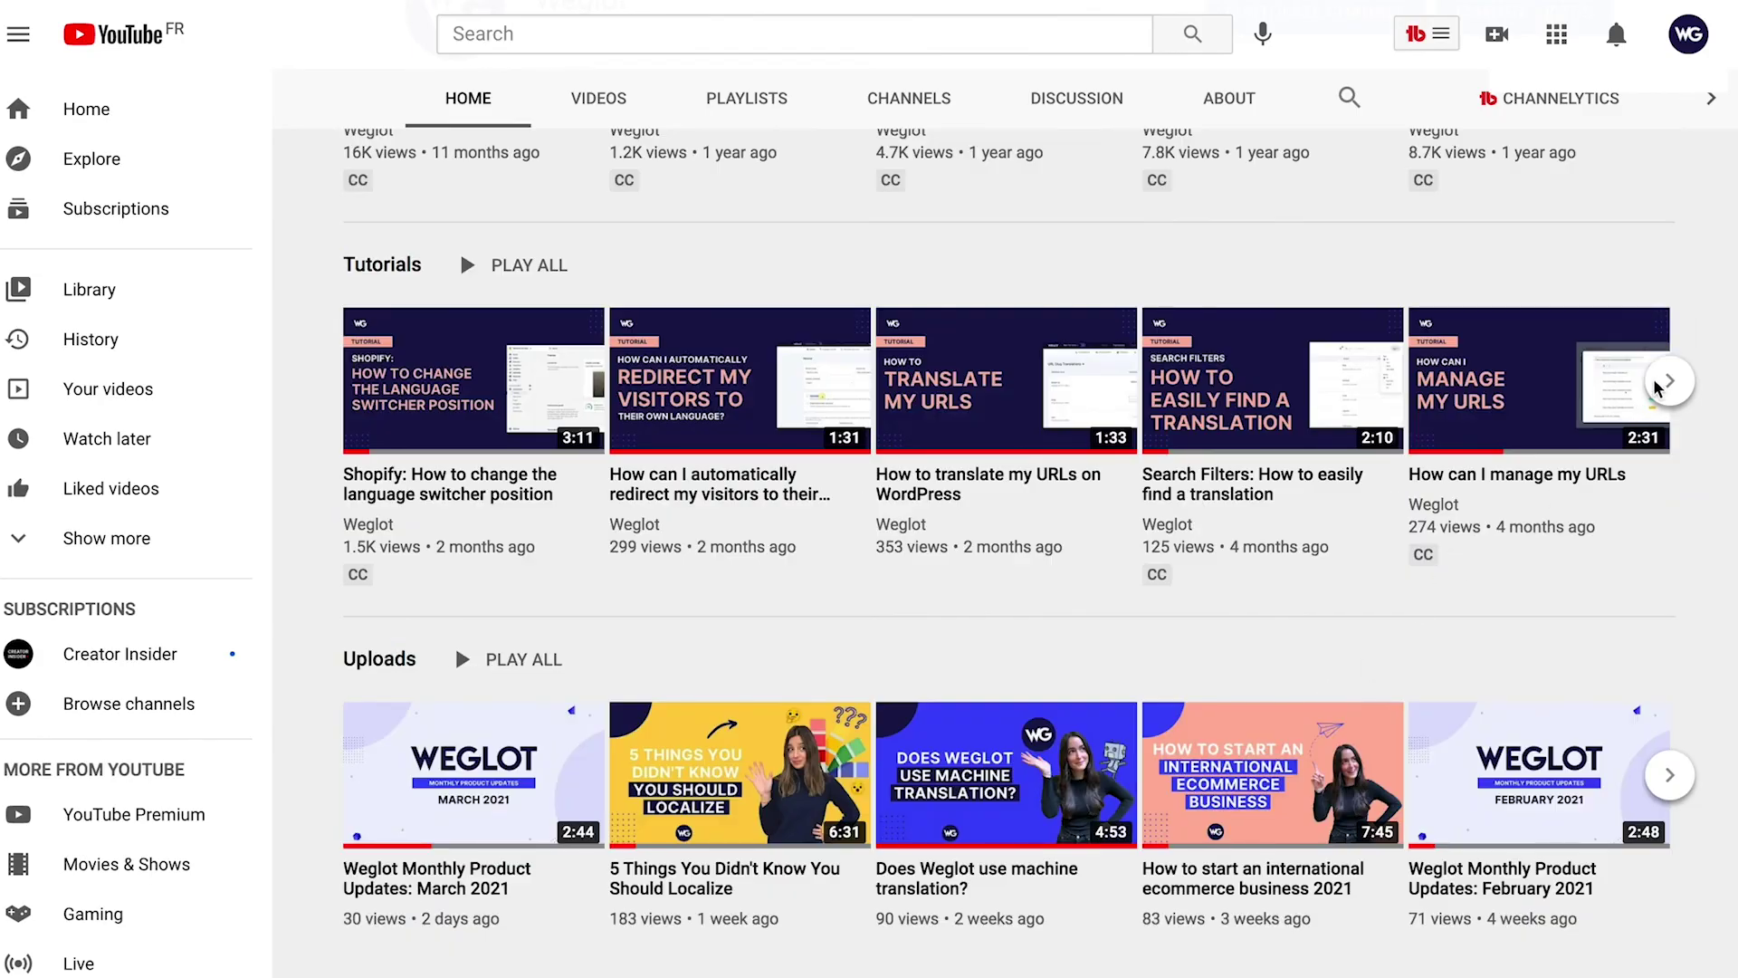